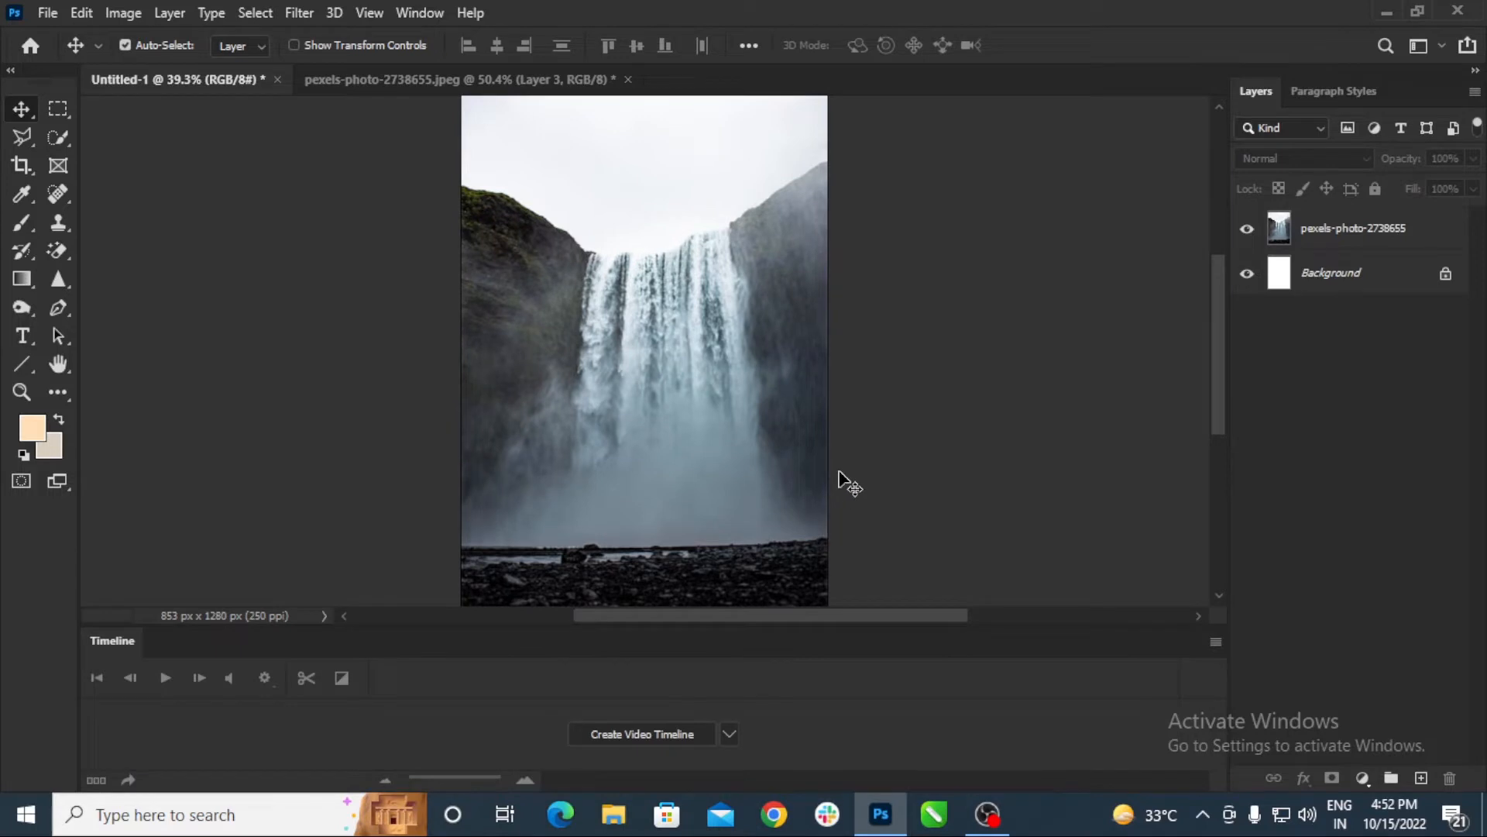
On the pexels-photo-2738655 layer, select the falling water with the Quick Selection tool at brush size 40, cleaning up the overspill.
{"action": "key", "text": "ctrl+0"}
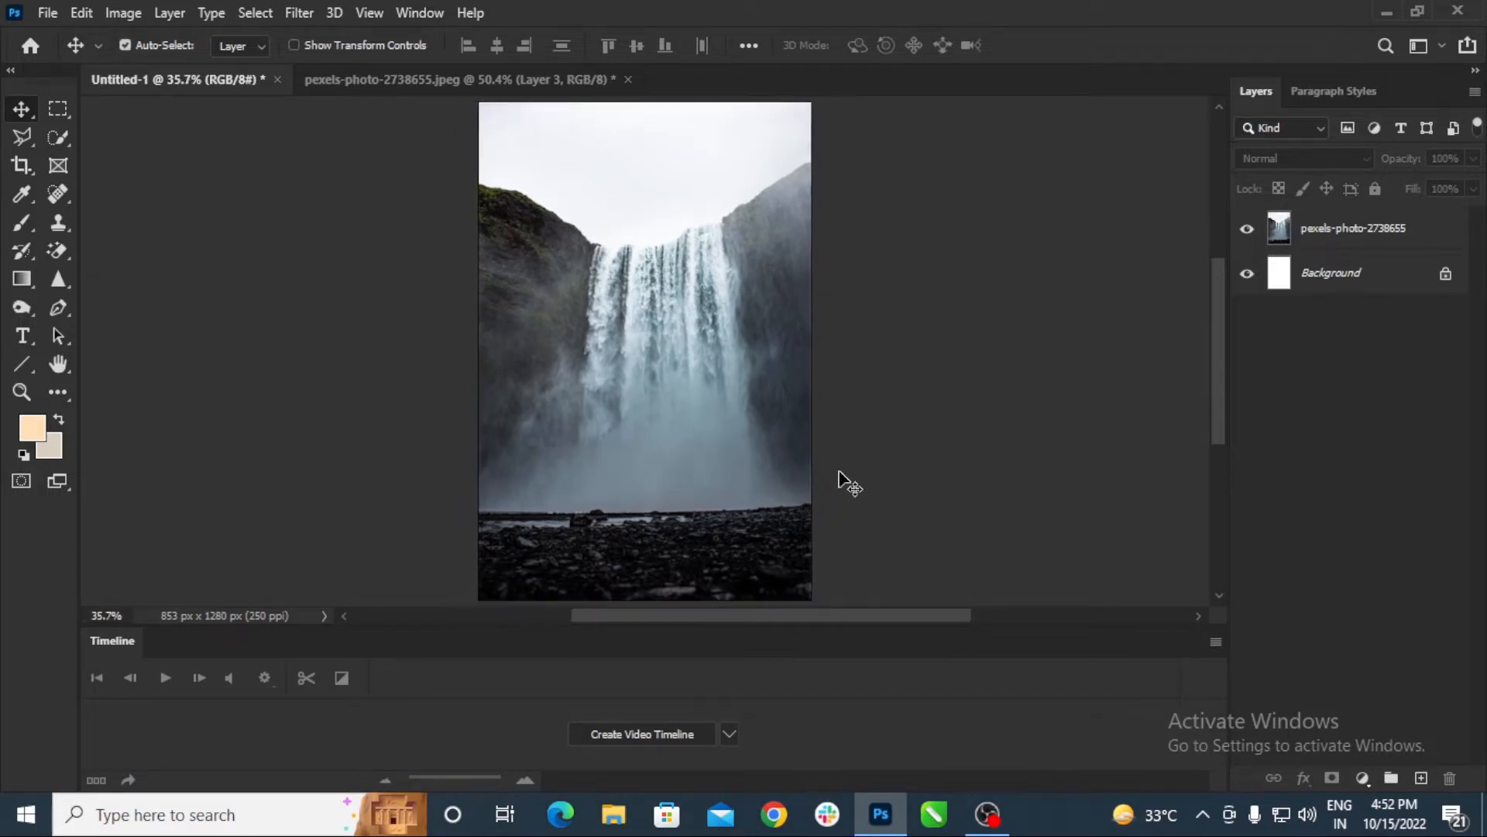
{"action": "left_click", "coordinate": [788, 418]}
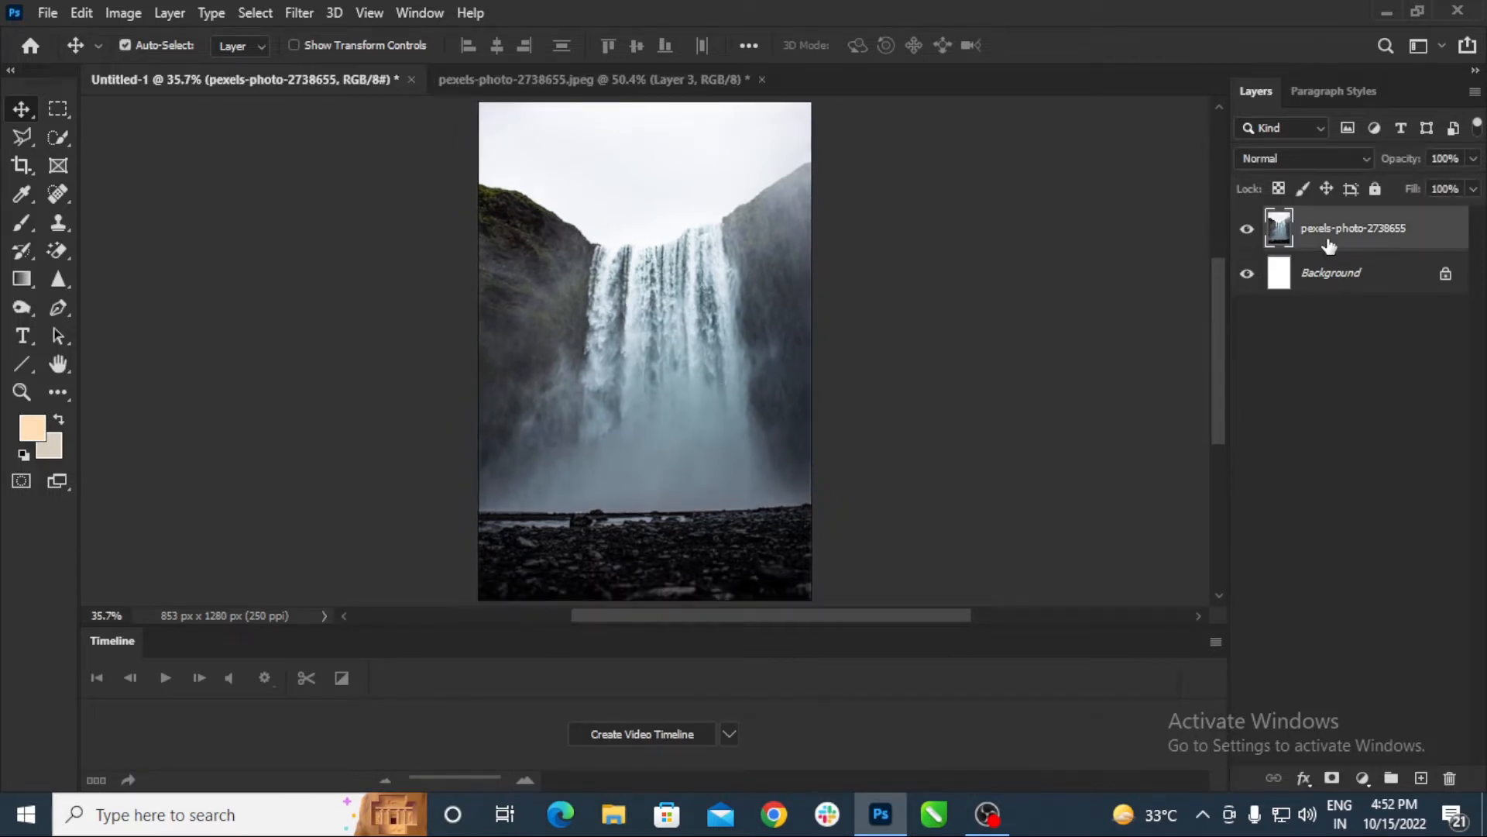
{"action": "left_click", "coordinate": [56, 142]}
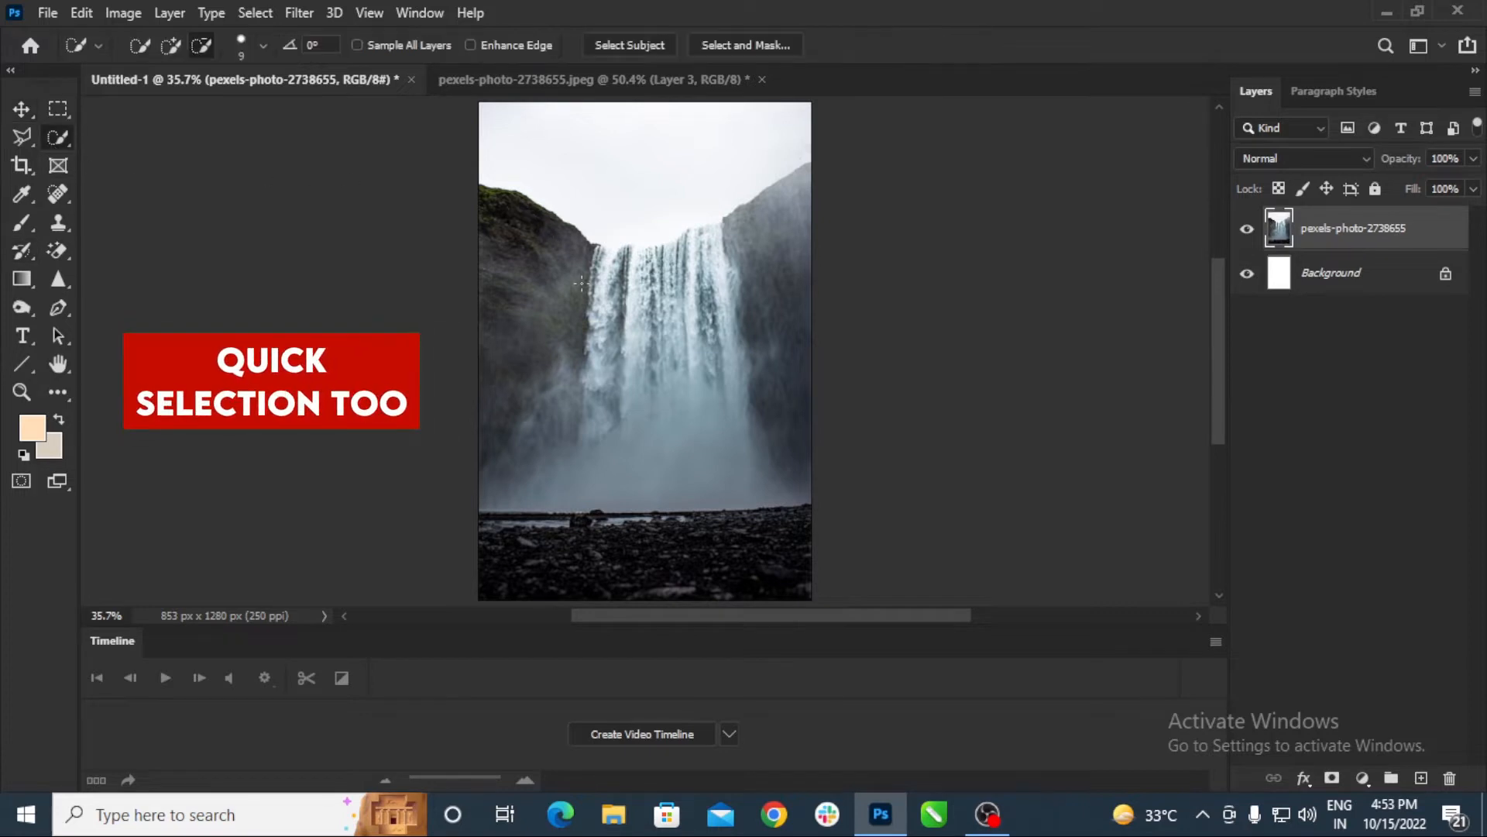
{"action": "key", "text": "bracketright"}
{"action": "key", "text": "bracketright"}
{"action": "key", "text": "bracketright"}
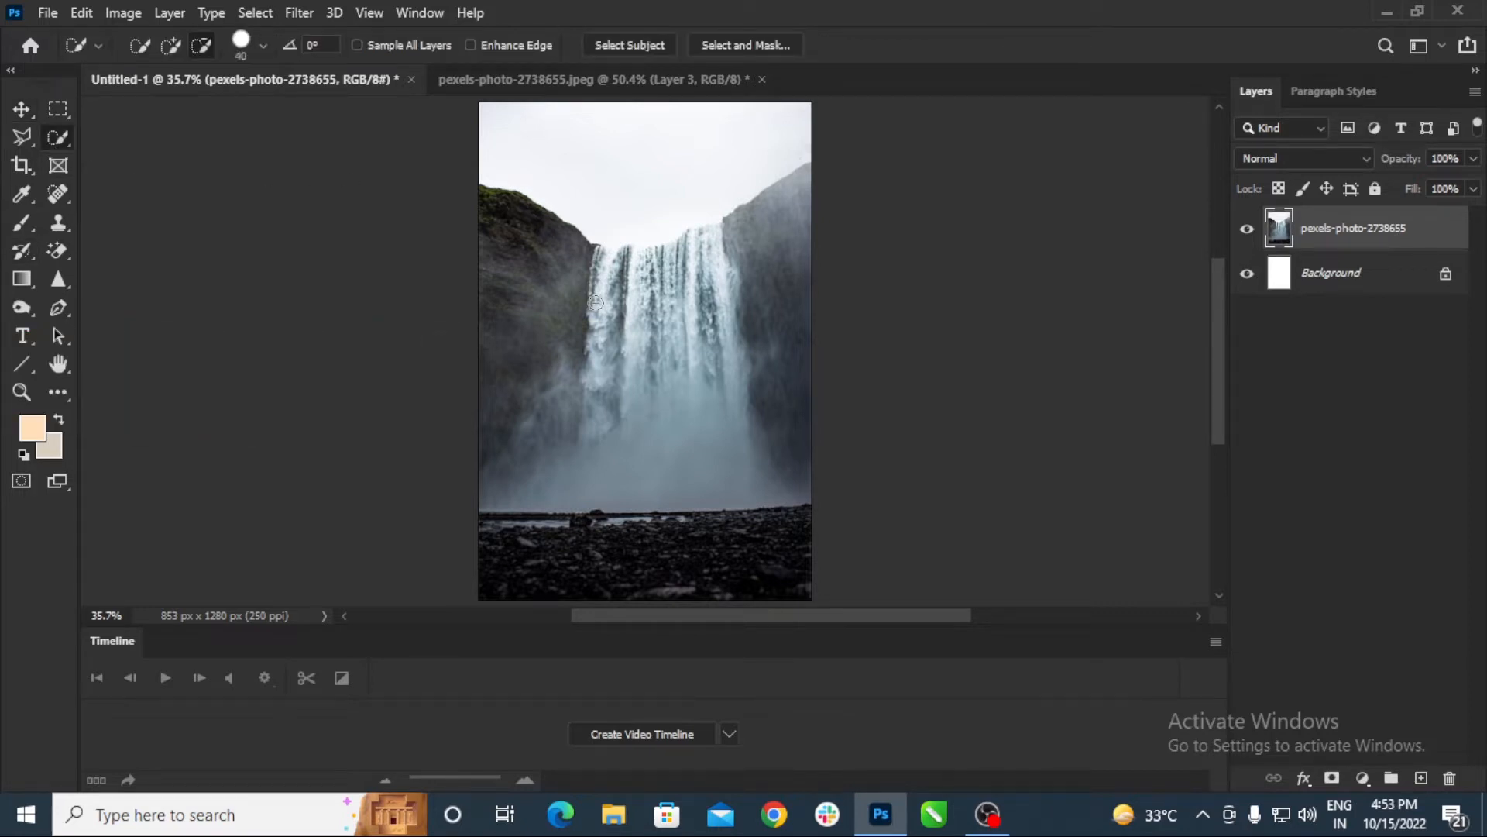
{"action": "left_click", "coordinate": [160, 46]}
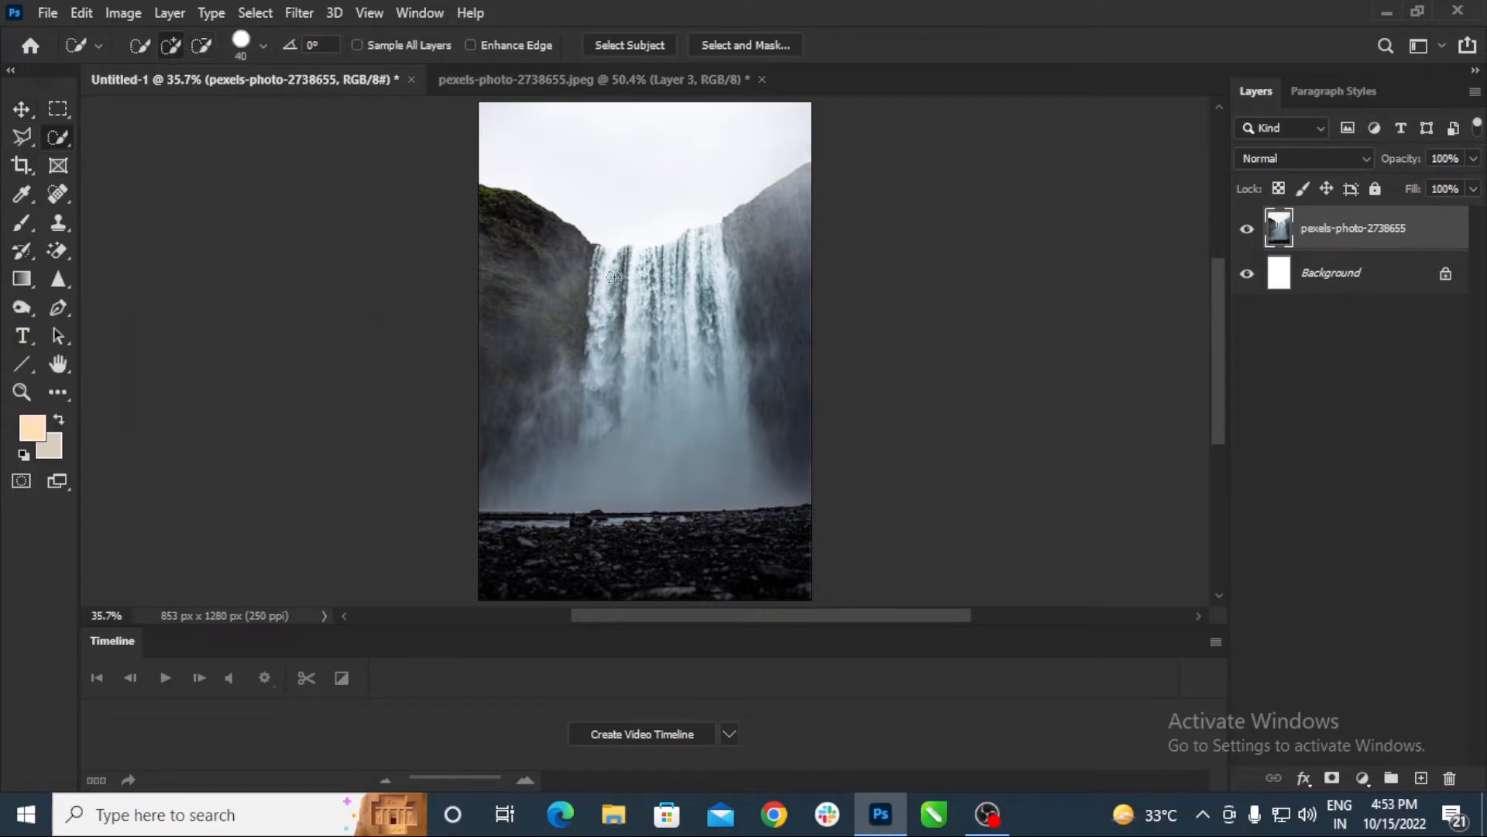
{"action": "mouse_move", "coordinate": [612, 275]}
{"action": "left_mouse_down"}
{"action": "mouse_move", "coordinate": [605, 375]}
{"action": "mouse_move", "coordinate": [653, 354]}
{"action": "mouse_move", "coordinate": [690, 280]}
{"action": "mouse_move", "coordinate": [705, 290]}
{"action": "mouse_move", "coordinate": [709, 356]}
{"action": "mouse_move", "coordinate": [723, 286]}
{"action": "mouse_move", "coordinate": [684, 258]}
{"action": "left_mouse_up"}
{"action": "mouse_move", "coordinate": [690, 254]}
{"action": "left_mouse_down"}
{"action": "mouse_move", "coordinate": [702, 237]}
{"action": "mouse_move", "coordinate": [602, 295]}
{"action": "mouse_move", "coordinate": [591, 377]}
{"action": "mouse_move", "coordinate": [631, 383]}
{"action": "left_mouse_up"}
{"action": "key", "text": "alt"}
{"action": "mouse_move", "coordinate": [537, 219]}
{"action": "left_mouse_down"}
{"action": "mouse_move", "coordinate": [520, 486]}
{"action": "mouse_move", "coordinate": [530, 304]}
{"action": "mouse_move", "coordinate": [554, 275]}
{"action": "mouse_move", "coordinate": [506, 418]}
{"action": "mouse_move", "coordinate": [585, 505]}
{"action": "mouse_move", "coordinate": [750, 476]}
{"action": "mouse_move", "coordinate": [773, 285]}
{"action": "left_mouse_up"}
{"action": "mouse_move", "coordinate": [734, 334]}
{"action": "left_mouse_down"}
{"action": "mouse_move", "coordinate": [729, 393]}
{"action": "mouse_move", "coordinate": [643, 391]}
{"action": "left_mouse_up"}
Soften the waterfall selection's edges with the Refine Edge Brush in Select and Mask, and copy the selection to a new layer.
{"action": "left_click", "coordinate": [778, 49]}
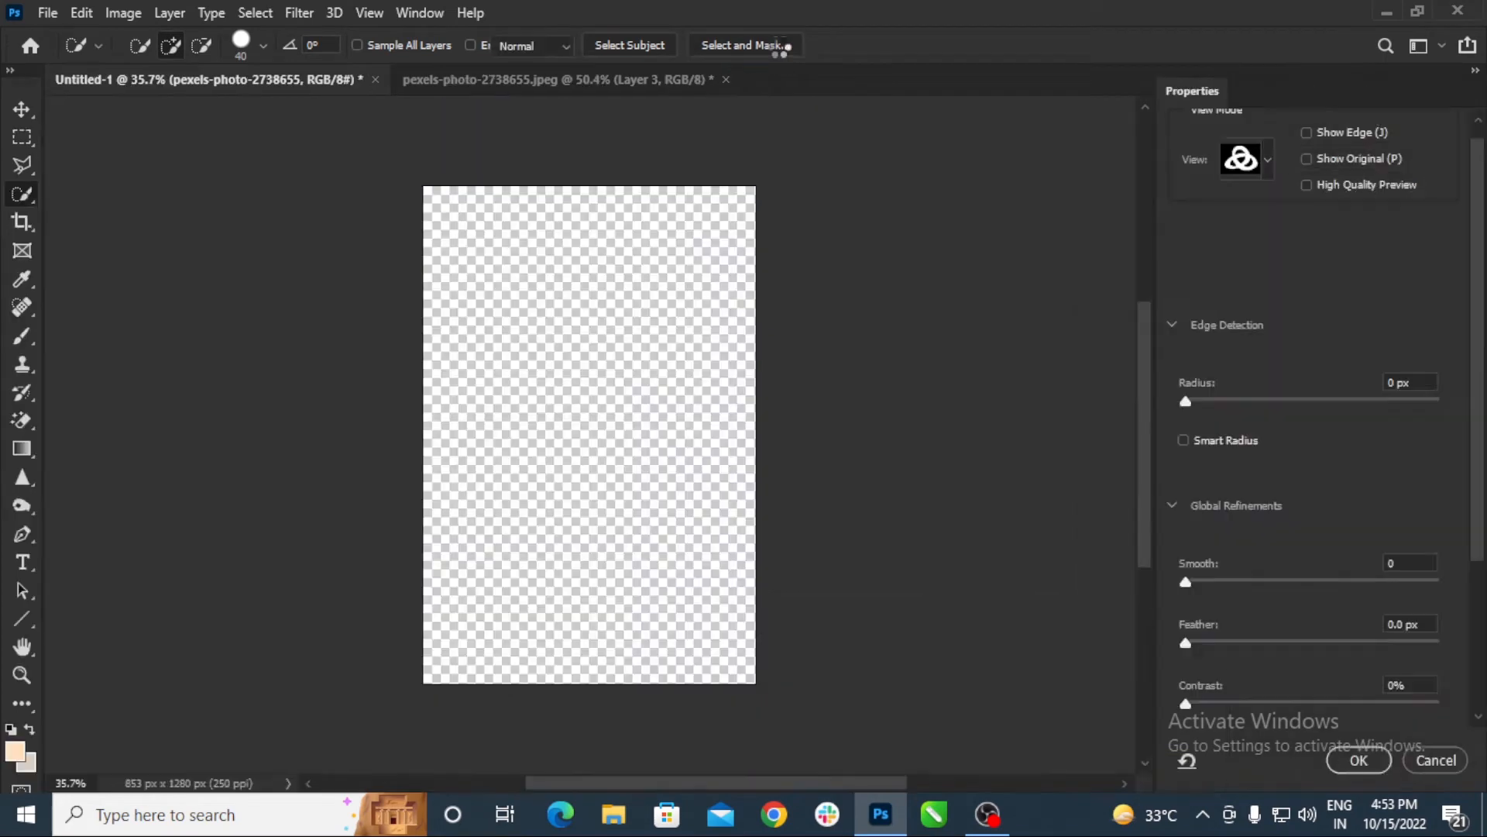
{"action": "key", "text": "alt"}
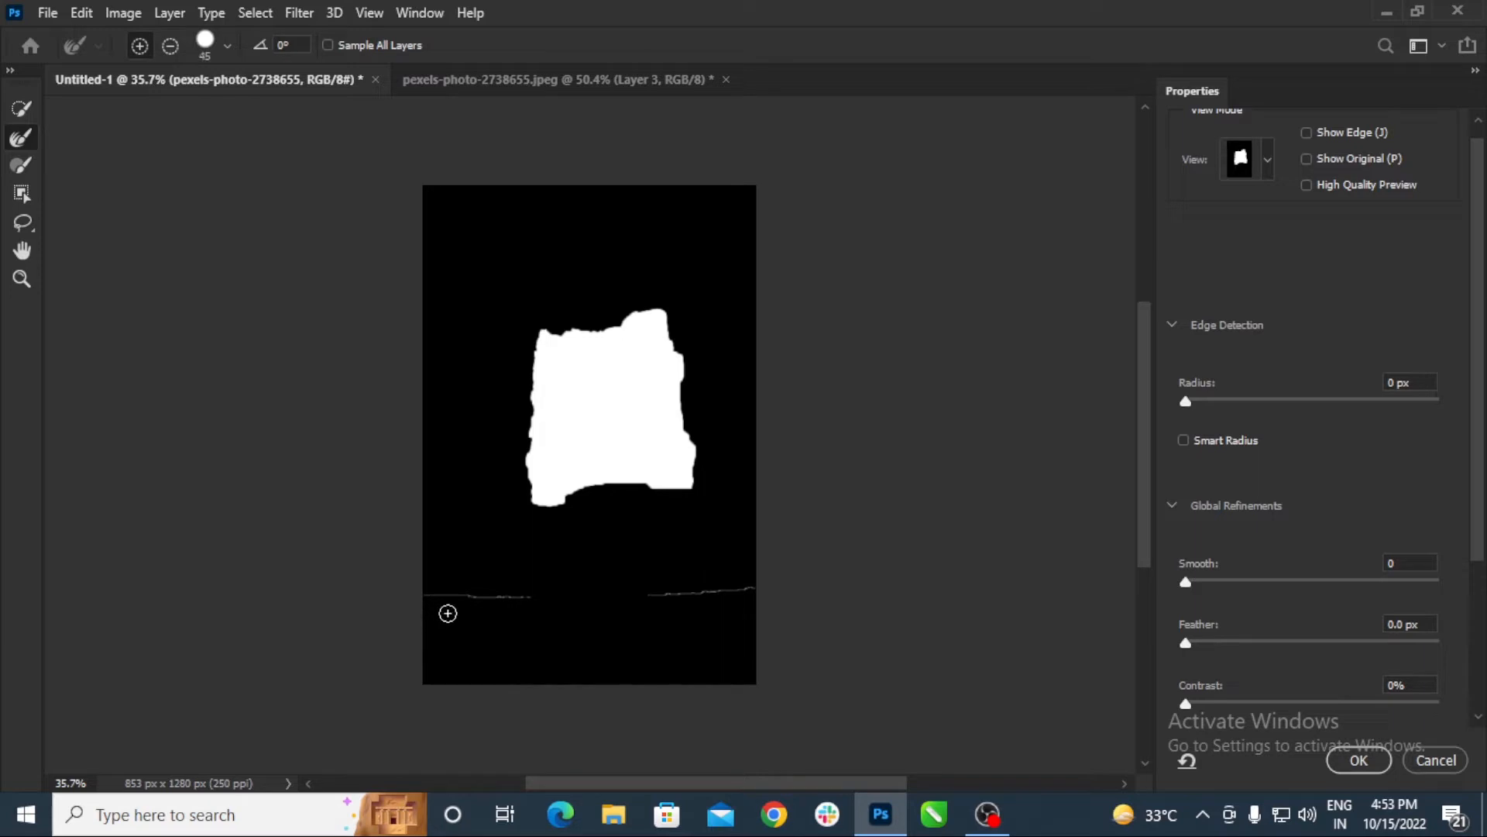
{"action": "key", "text": "alt"}
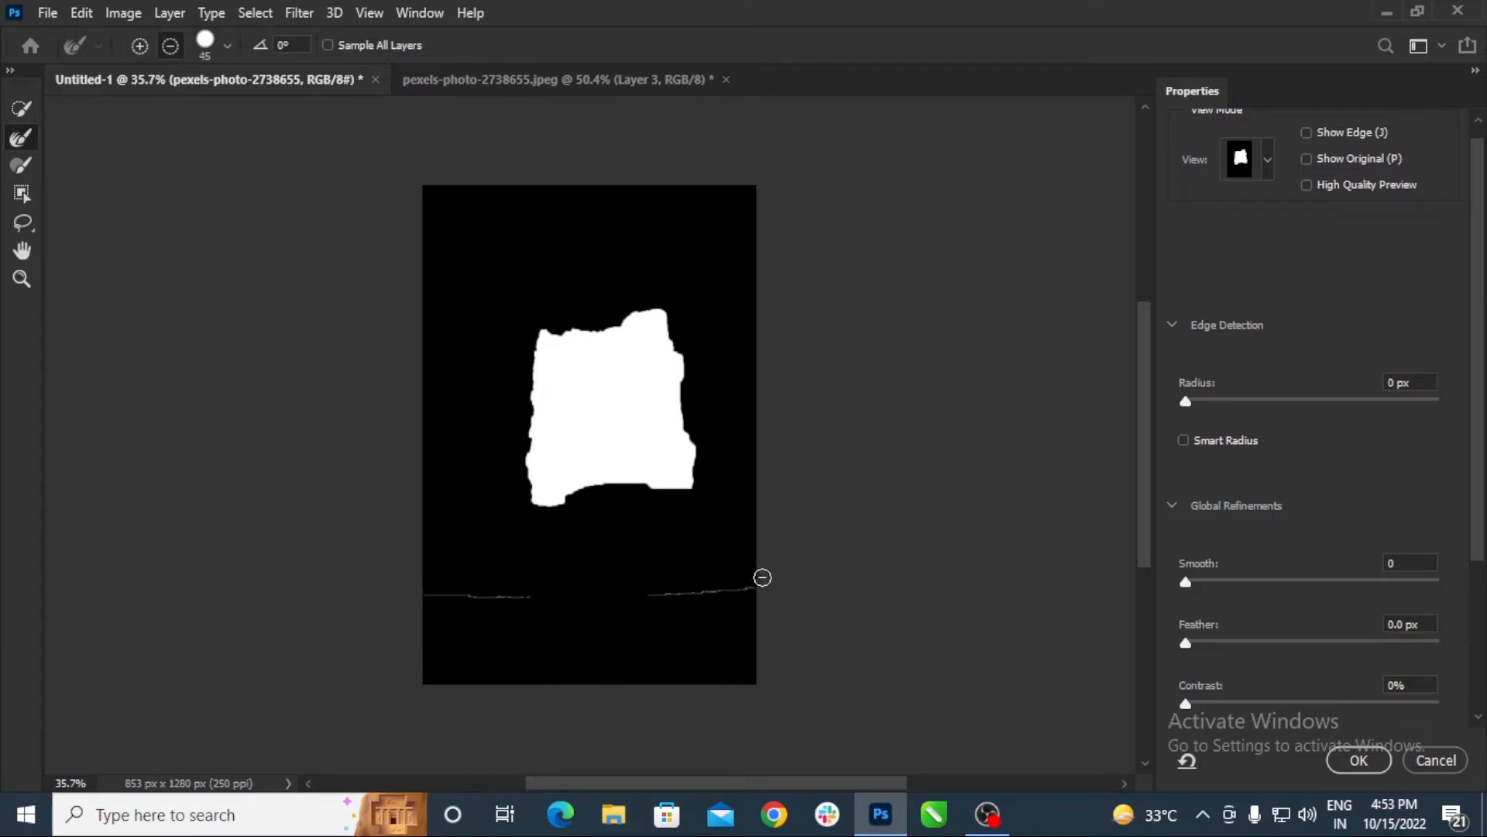
{"action": "key", "text": "alt"}
{"action": "left_click", "coordinate": [16, 172]}
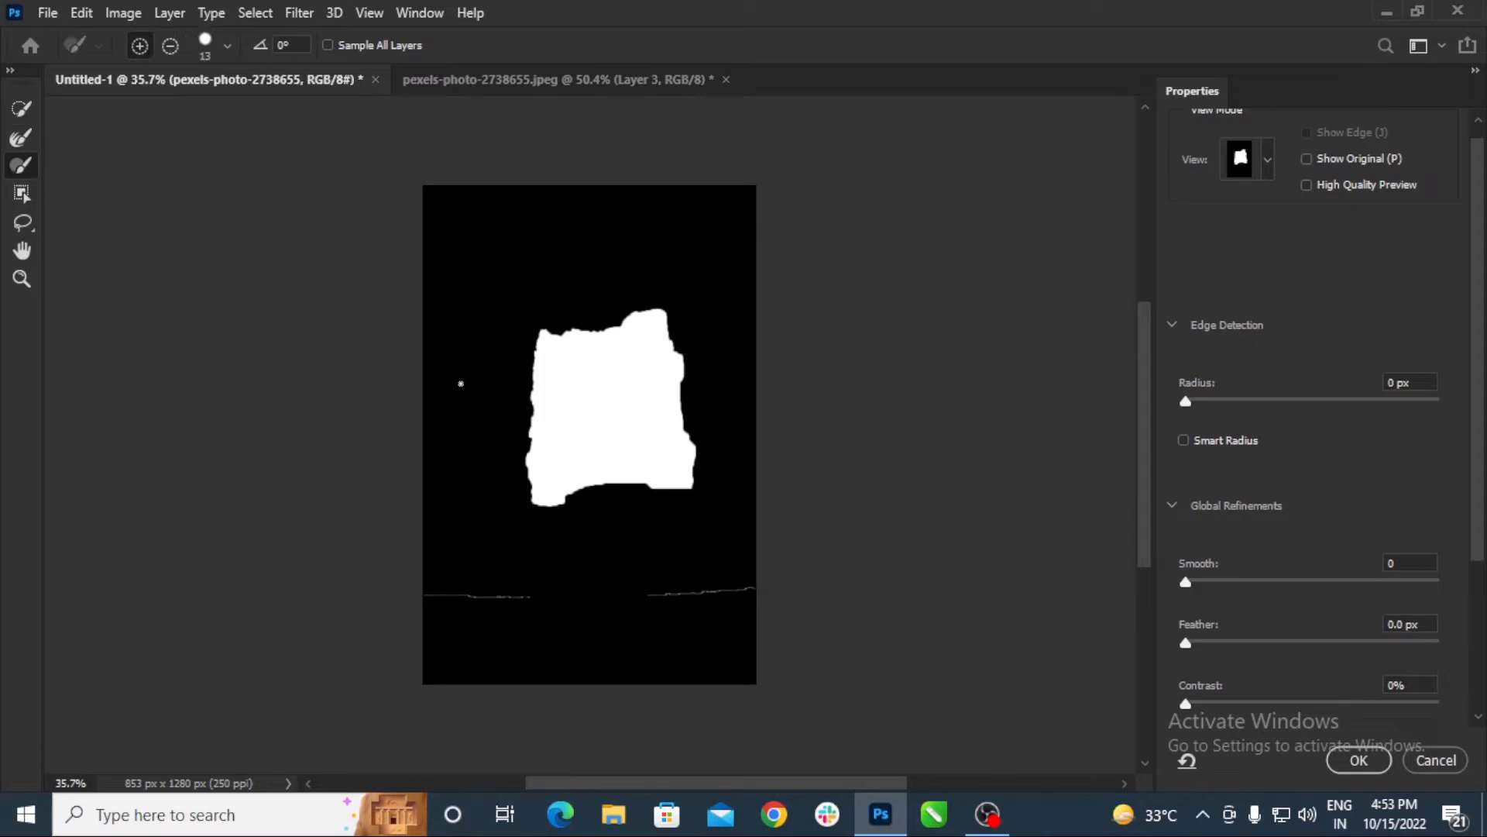
{"action": "left_click", "coordinate": [21, 138]}
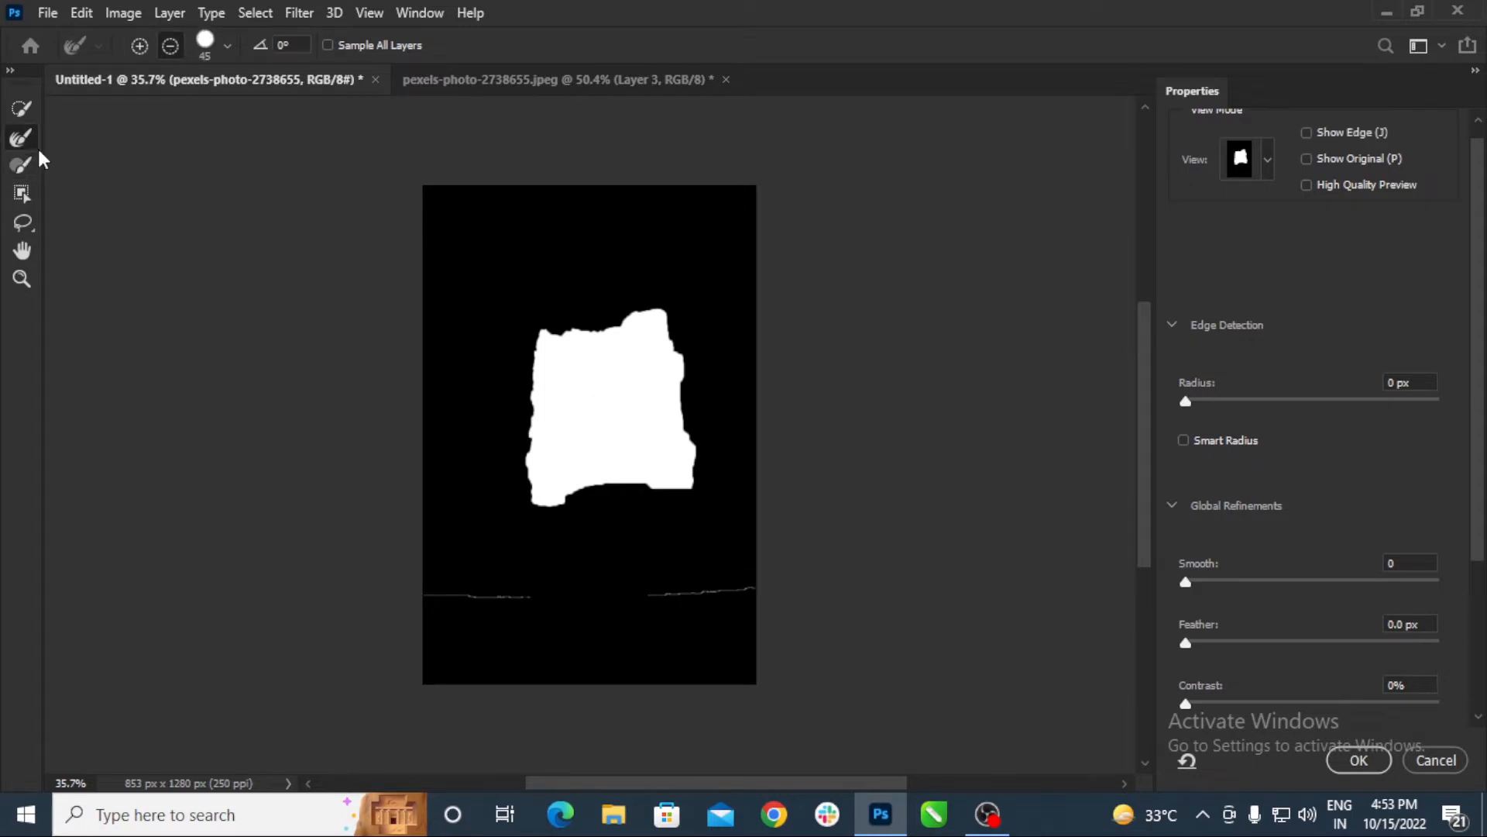
{"action": "left_click", "coordinate": [139, 46]}
{"action": "key", "text": "bracketright"}
{"action": "left_click_drag", "start_coordinate": [542, 326], "coordinate": [533, 403]}
{"action": "mouse_move", "coordinate": [581, 323]}
{"action": "left_mouse_down"}
{"action": "mouse_move", "coordinate": [546, 335]}
{"action": "mouse_move", "coordinate": [655, 317]}
{"action": "mouse_move", "coordinate": [678, 365]}
{"action": "mouse_move", "coordinate": [690, 477]}
{"action": "mouse_move", "coordinate": [607, 486]}
{"action": "mouse_move", "coordinate": [560, 511]}
{"action": "mouse_move", "coordinate": [608, 488]}
{"action": "mouse_move", "coordinate": [579, 468]}
{"action": "mouse_move", "coordinate": [542, 504]}
{"action": "mouse_move", "coordinate": [581, 479]}
{"action": "mouse_move", "coordinate": [669, 463]}
{"action": "mouse_move", "coordinate": [767, 481]}
{"action": "left_mouse_up"}
{"action": "left_click", "coordinate": [1358, 757]}
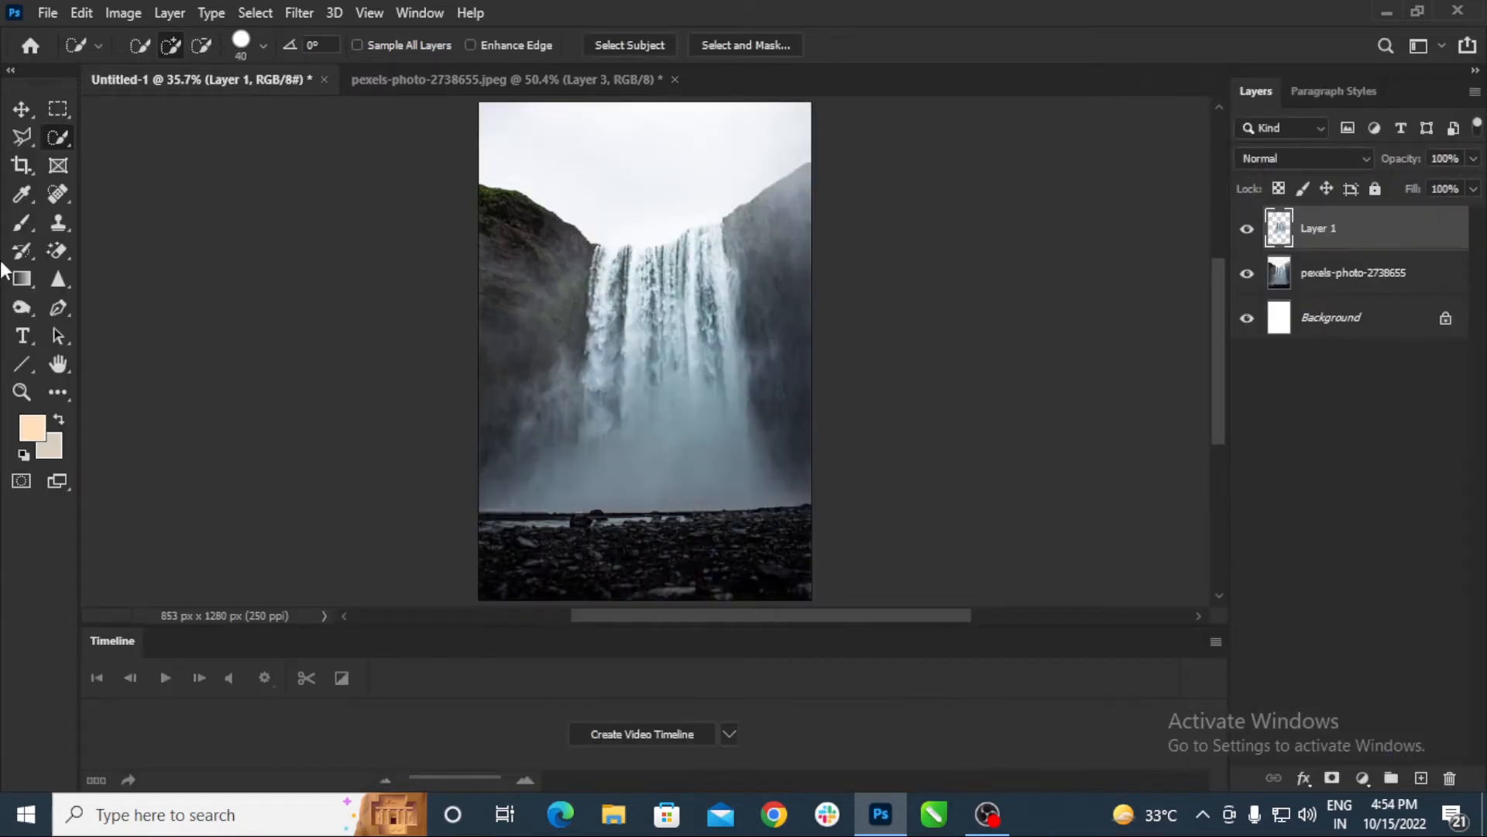
Create a video timeline and shorten the work area and both layer clips to end at 03:00f.
{"action": "left_click", "coordinate": [21, 110]}
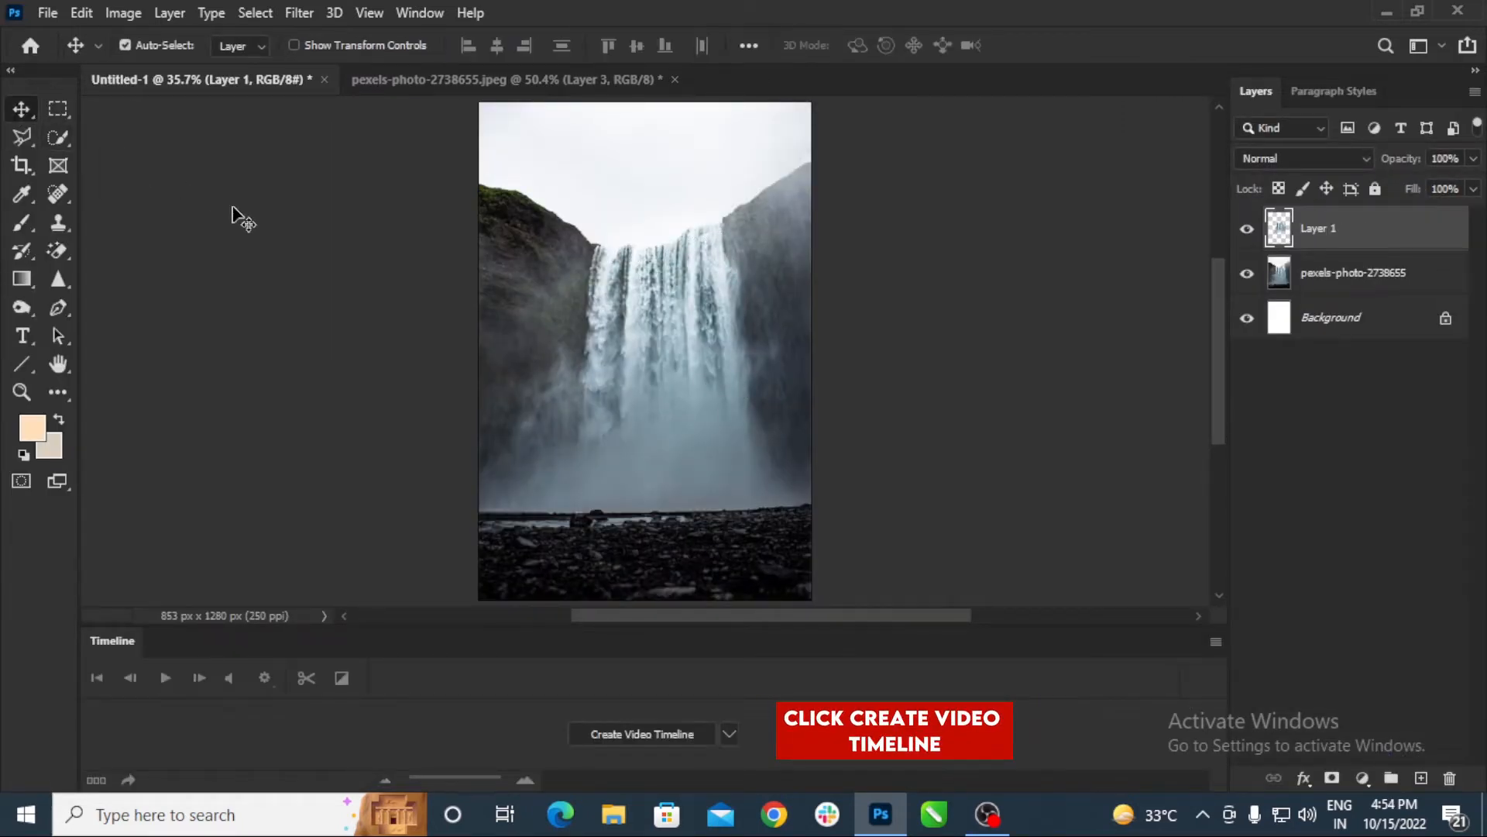
{"action": "left_click", "coordinate": [626, 732]}
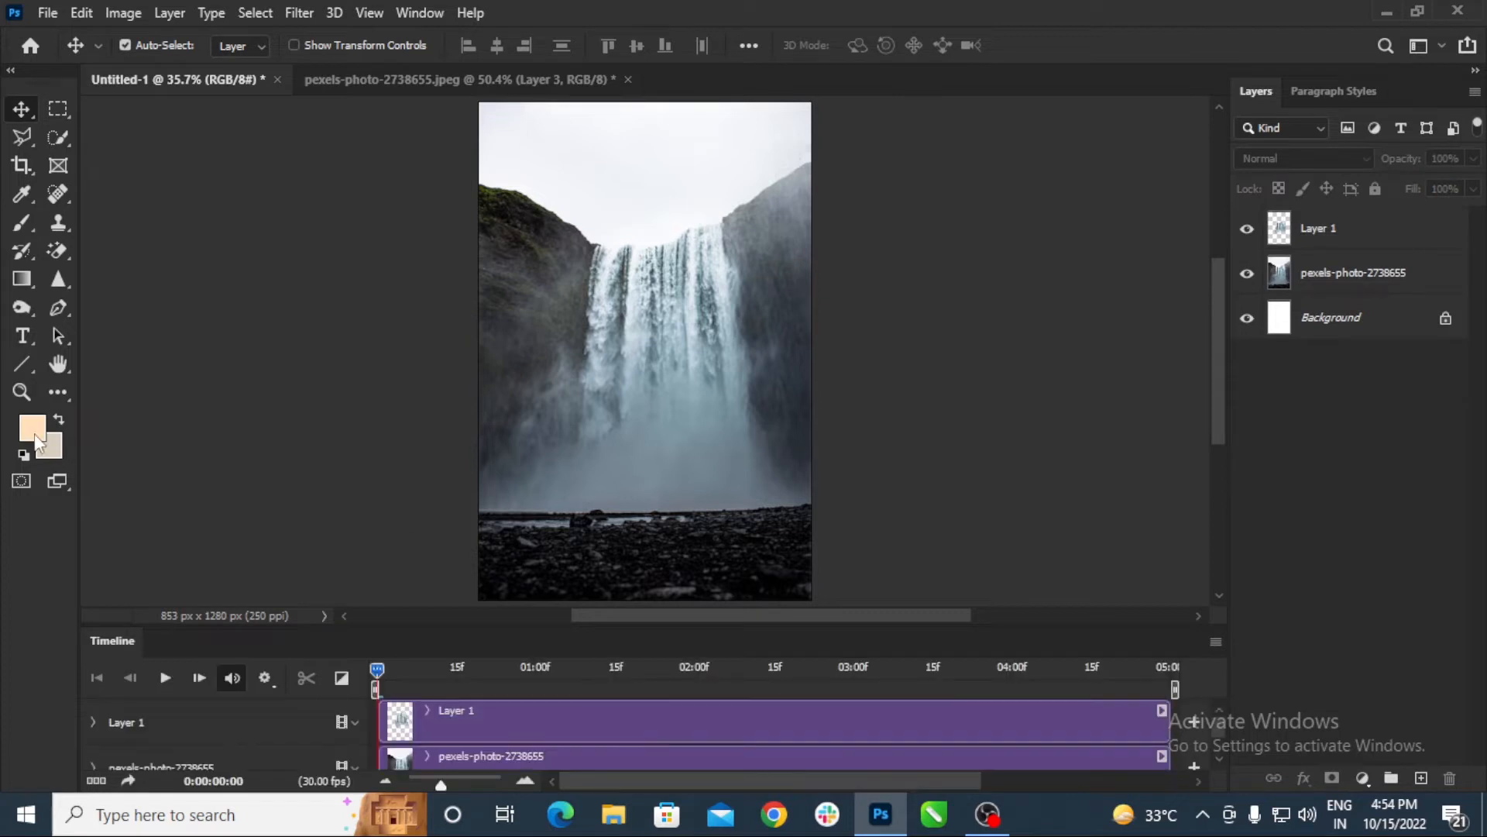
{"action": "left_click_drag", "start_coordinate": [1177, 689], "coordinate": [865, 688]}
{"action": "left_click_drag", "start_coordinate": [1166, 718], "coordinate": [852, 717]}
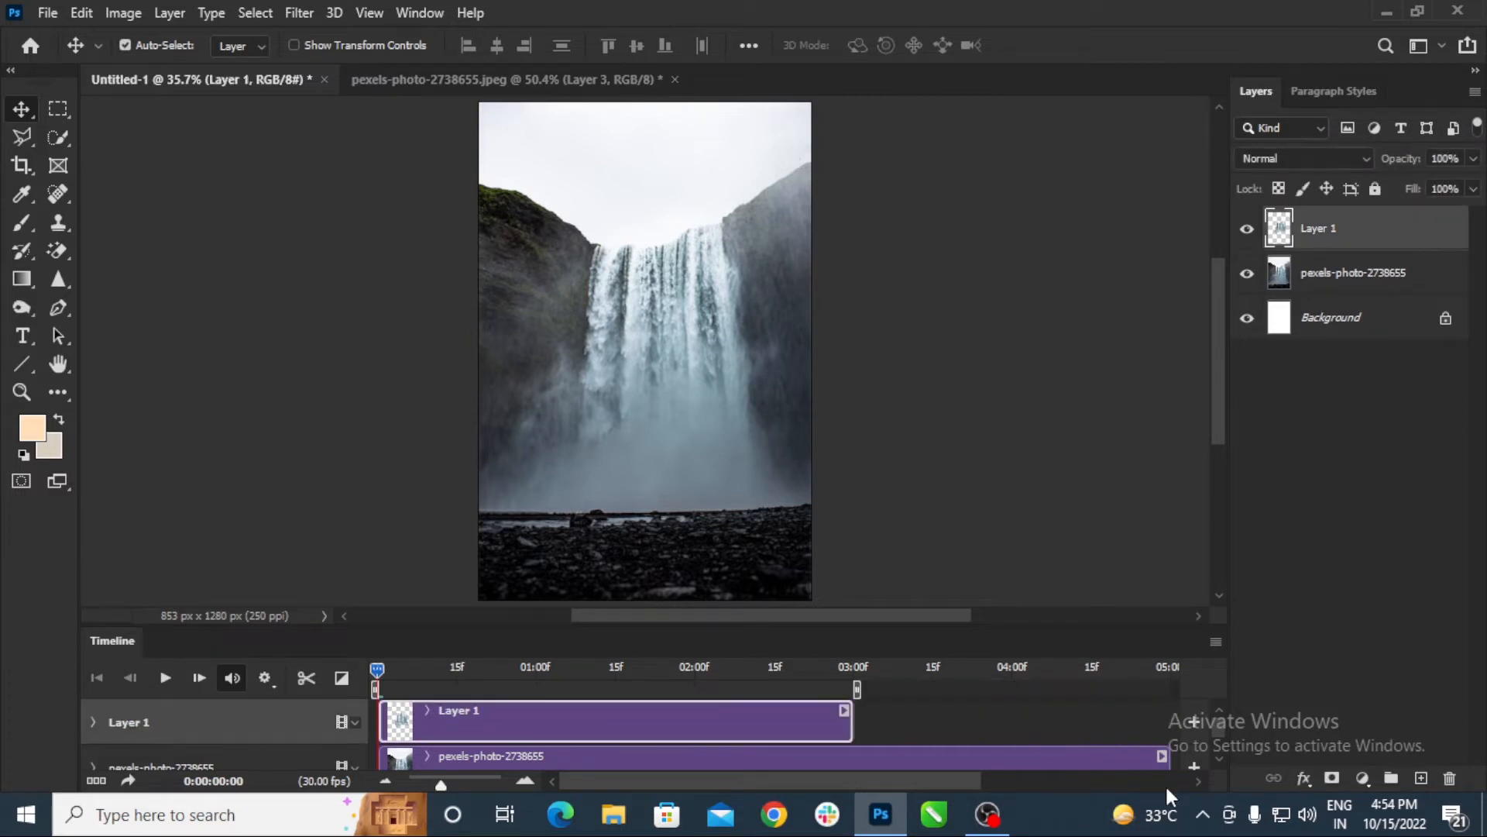
{"action": "left_click_drag", "start_coordinate": [1166, 763], "coordinate": [853, 756]}
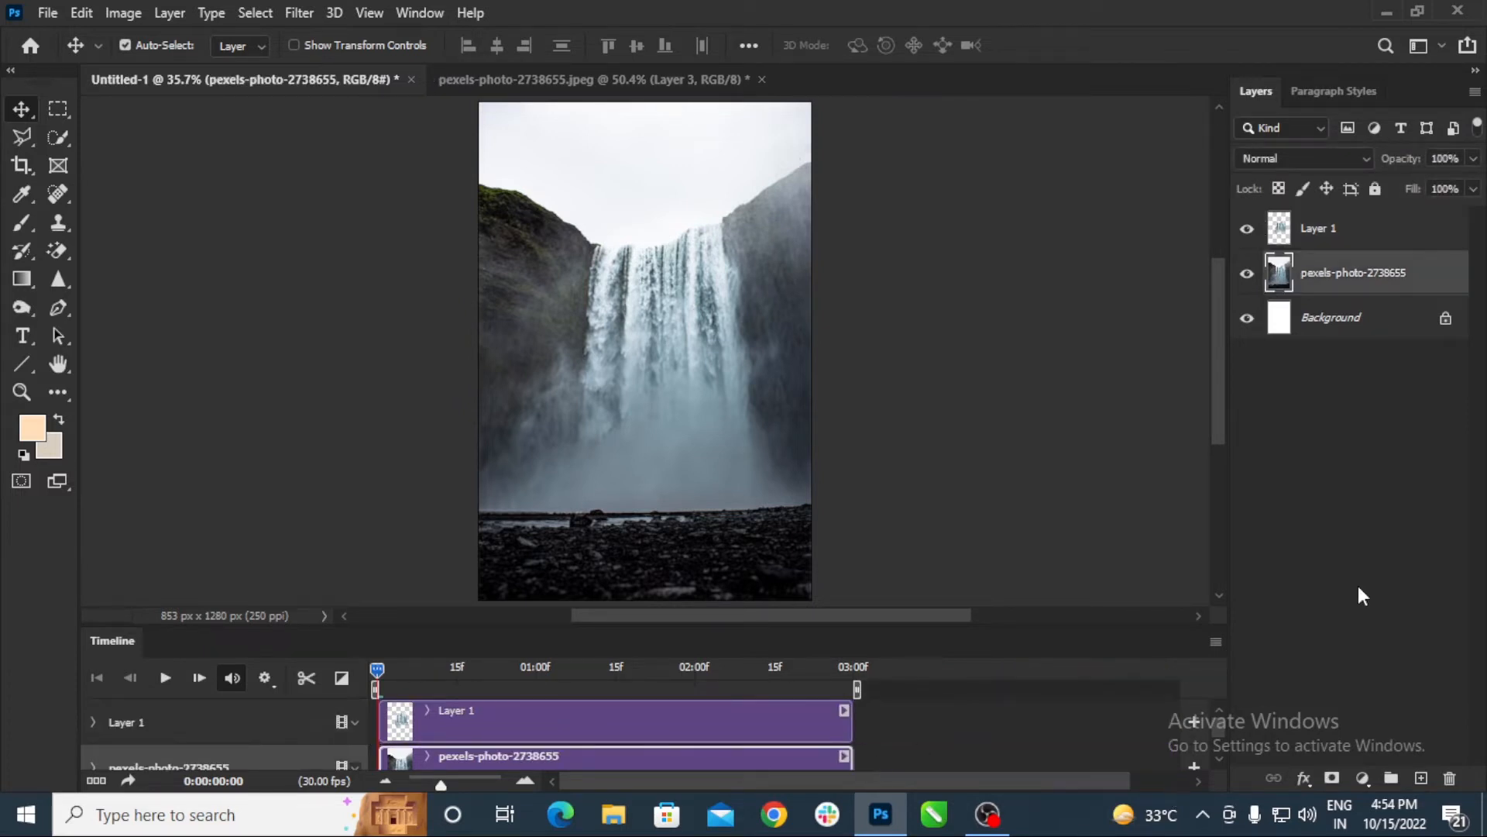
Convert Layer 1 to a smart object and add a Transform keyframe for it at the start of the timeline.
{"action": "left_click", "coordinate": [1371, 231]}
{"action": "right_click", "coordinate": [1352, 232]}
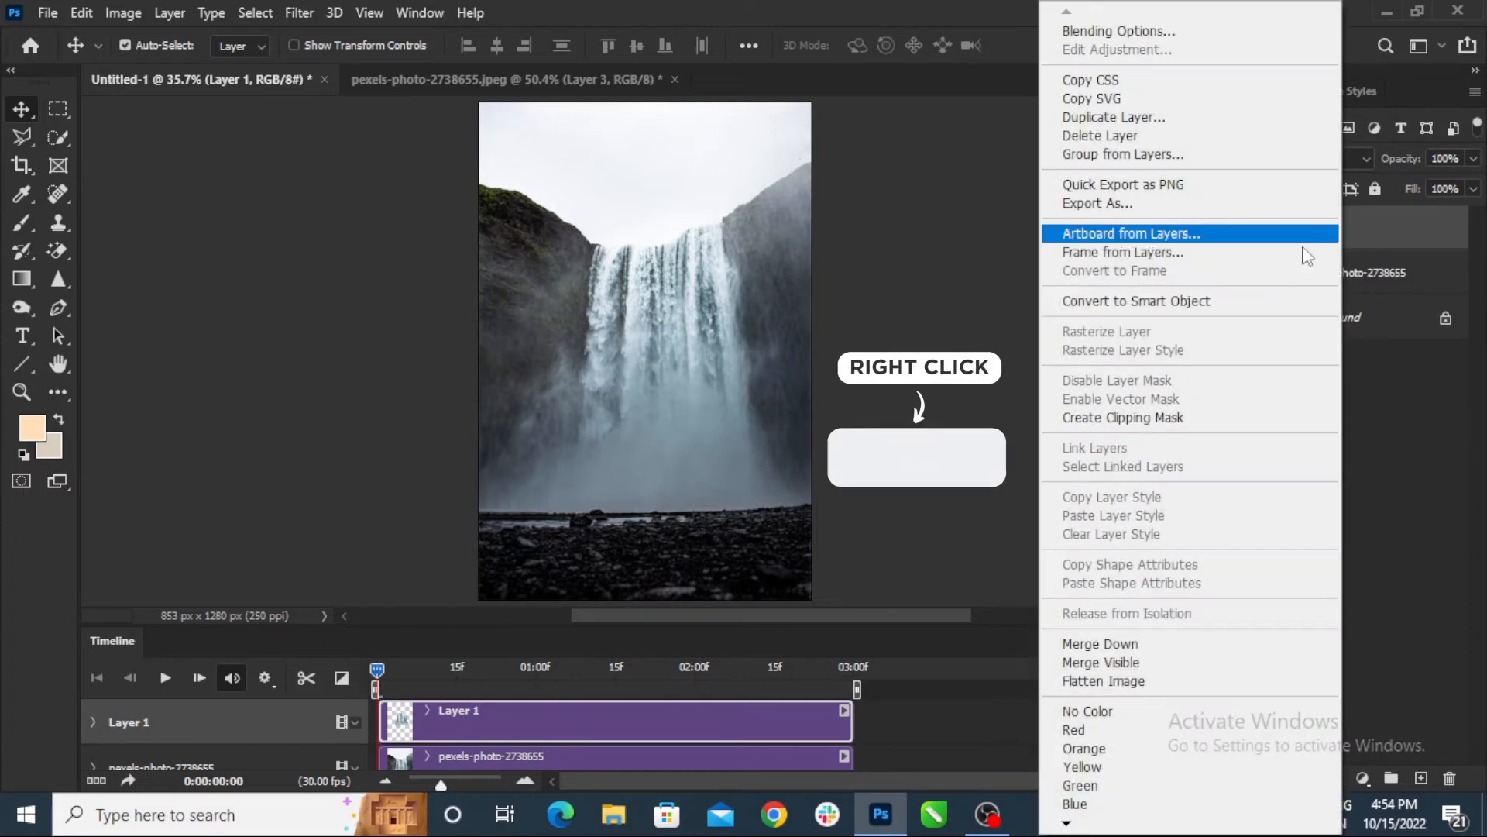
{"action": "left_click", "coordinate": [1230, 301]}
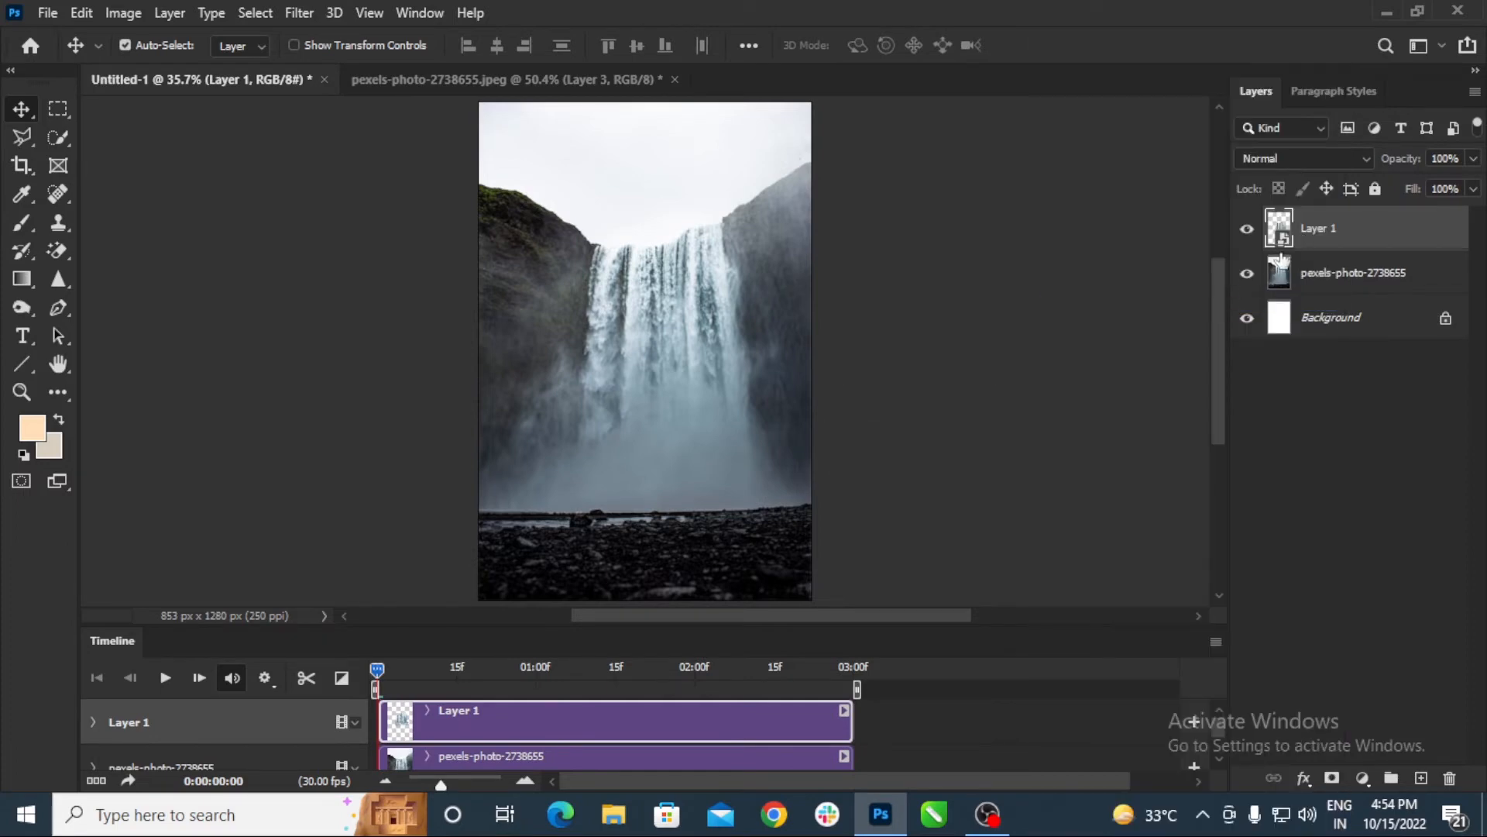
{"action": "left_click", "coordinate": [93, 720]}
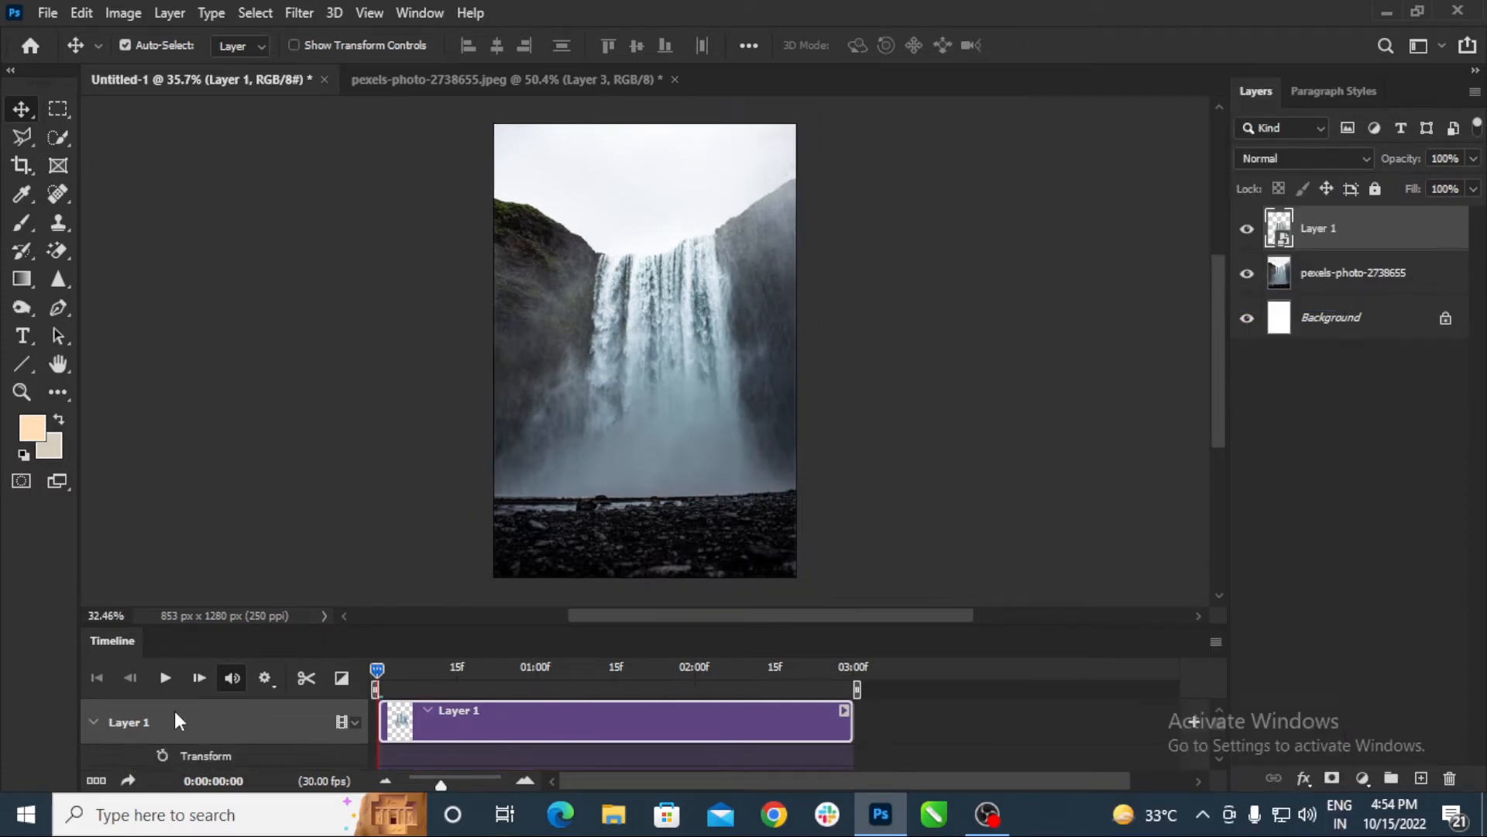
{"action": "left_click", "coordinate": [162, 755]}
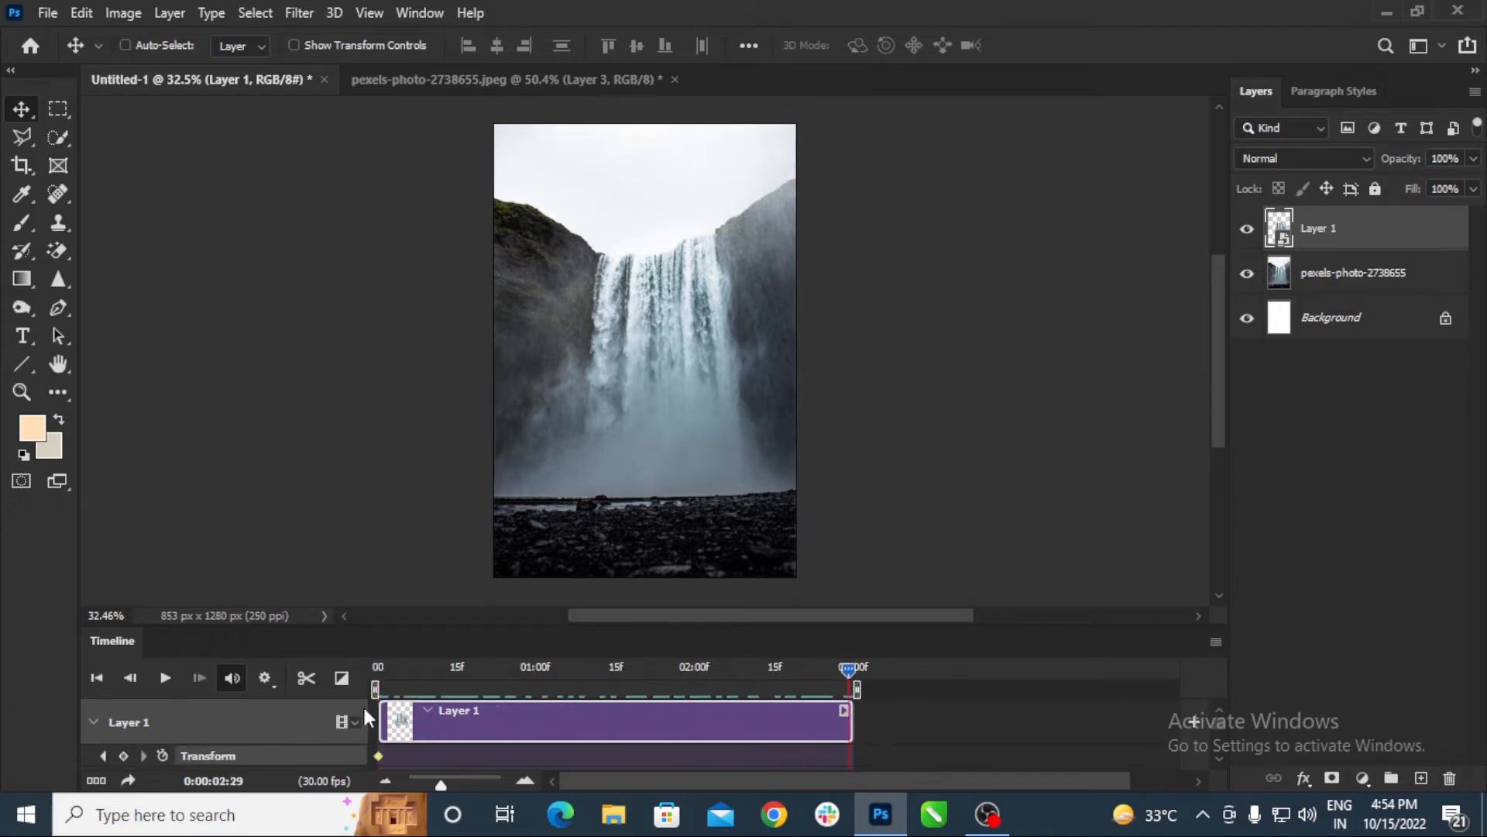
At 0:00:02:29, use Free Transform to stretch the Layer 1 waterfall downward as its end keyframe.
{"action": "key", "text": "ctrl+t"}
{"action": "left_click_drag", "start_coordinate": [654, 508], "coordinate": [674, 403]}
{"action": "left_click", "coordinate": [1042, 45]}
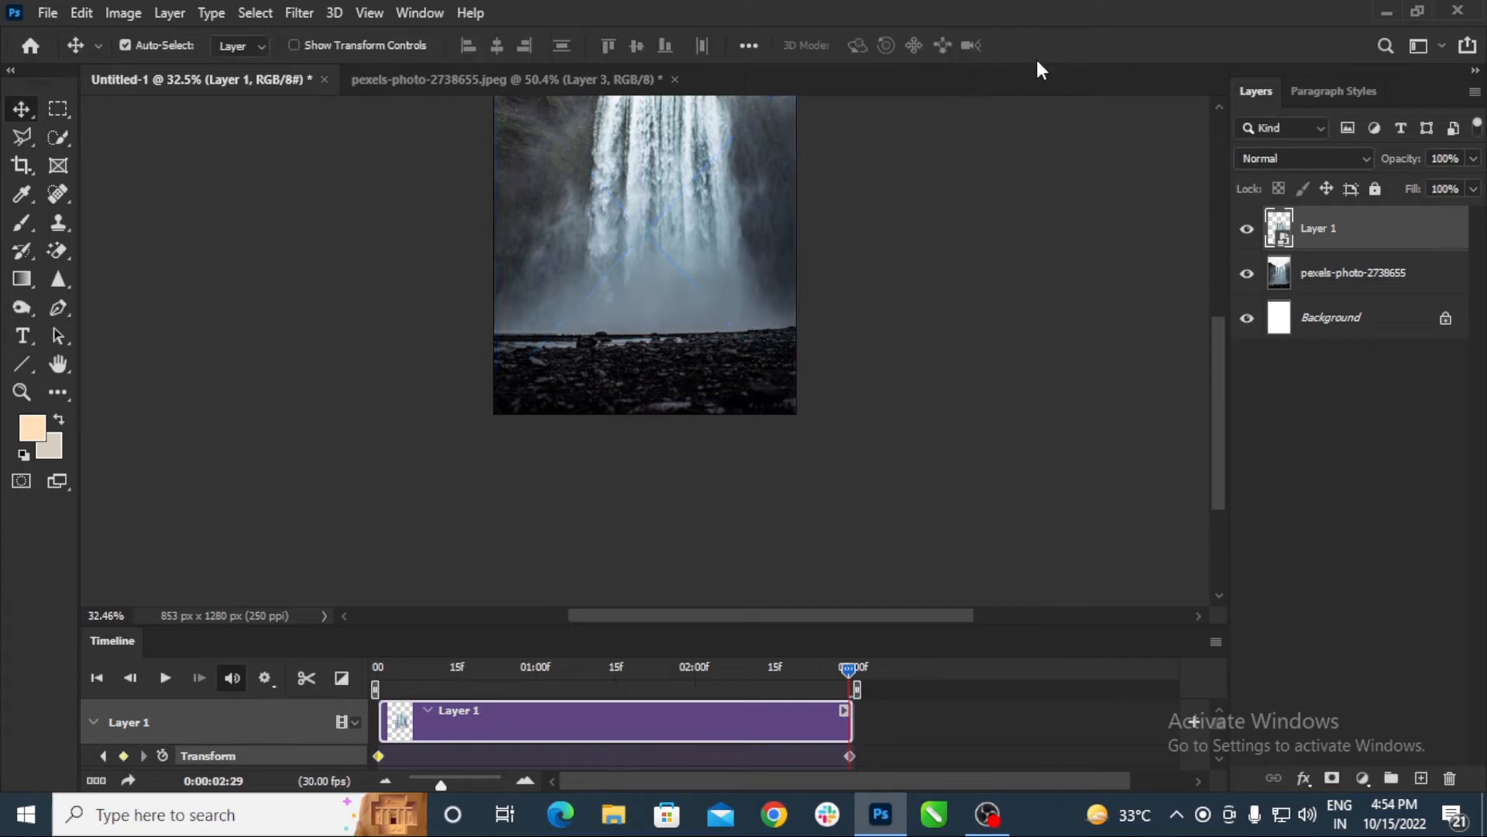
Play back the waterfall animation from the first frame and return the playhead to the start.
{"action": "left_click_drag", "start_coordinate": [846, 668], "coordinate": [364, 672]}
{"action": "scroll", "coordinate": [740, 383], "scroll_direction": "up", "scroll_amount": 1}
{"action": "scroll", "coordinate": [744, 388], "scroll_direction": "down", "scroll_amount": 3}
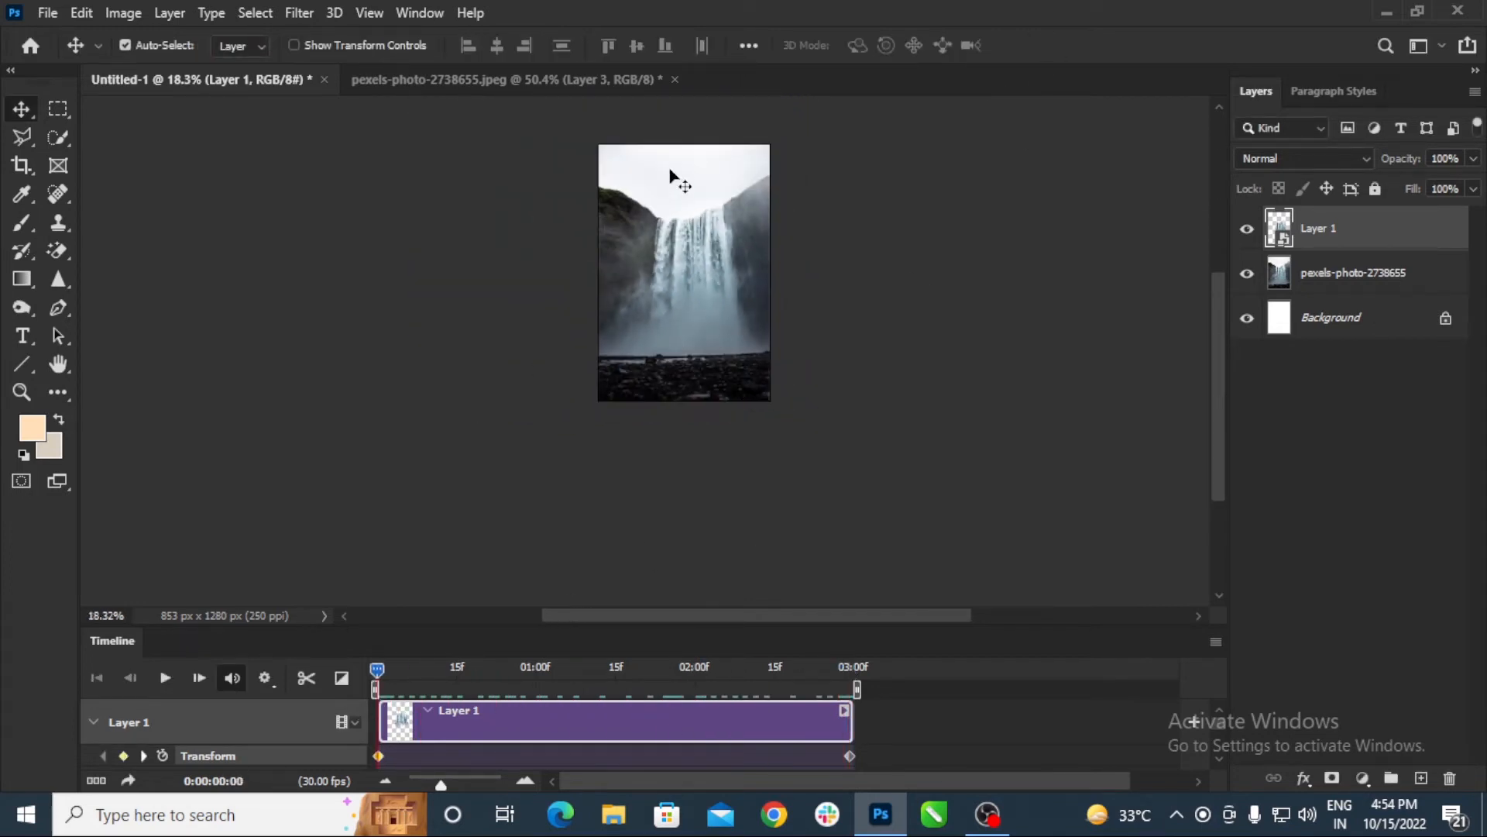
{"action": "scroll", "coordinate": [704, 173], "scroll_direction": "up", "scroll_amount": 3}
{"action": "scroll", "coordinate": [728, 356], "scroll_direction": "down", "scroll_amount": 2}
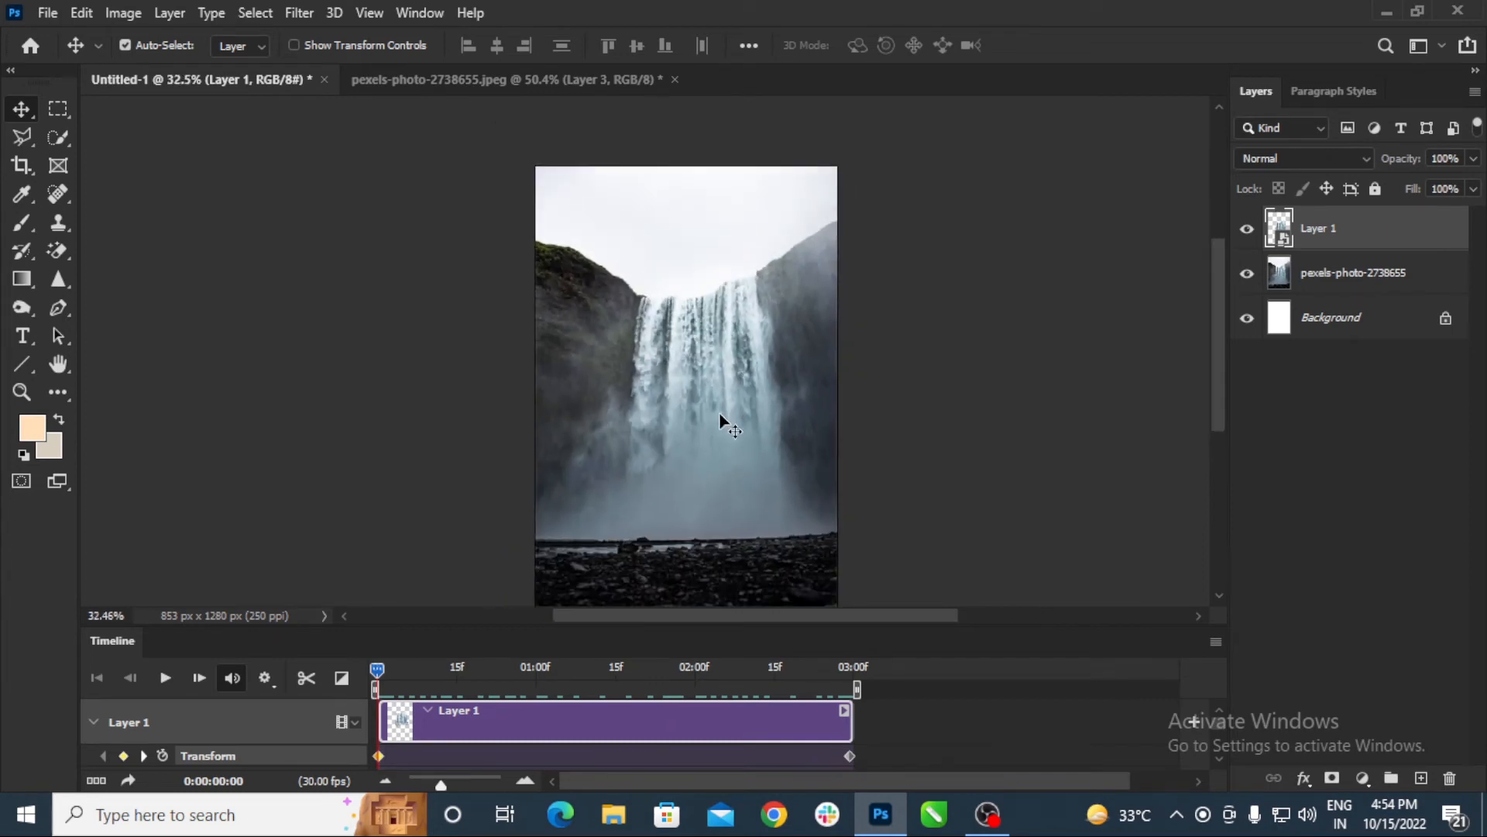
{"action": "key", "text": "space"}
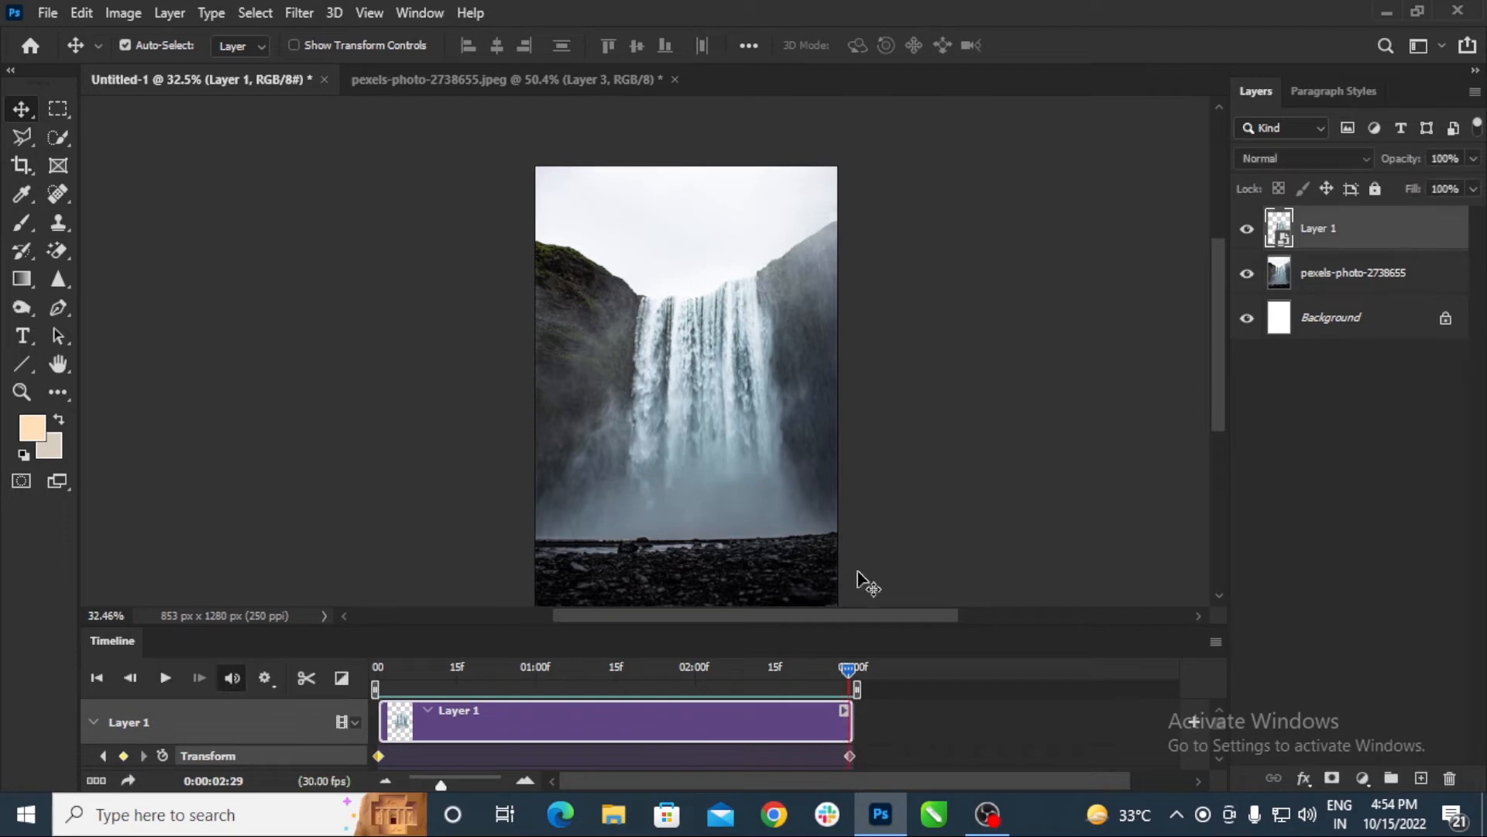
{"action": "left_click_drag", "start_coordinate": [848, 668], "coordinate": [357, 700]}
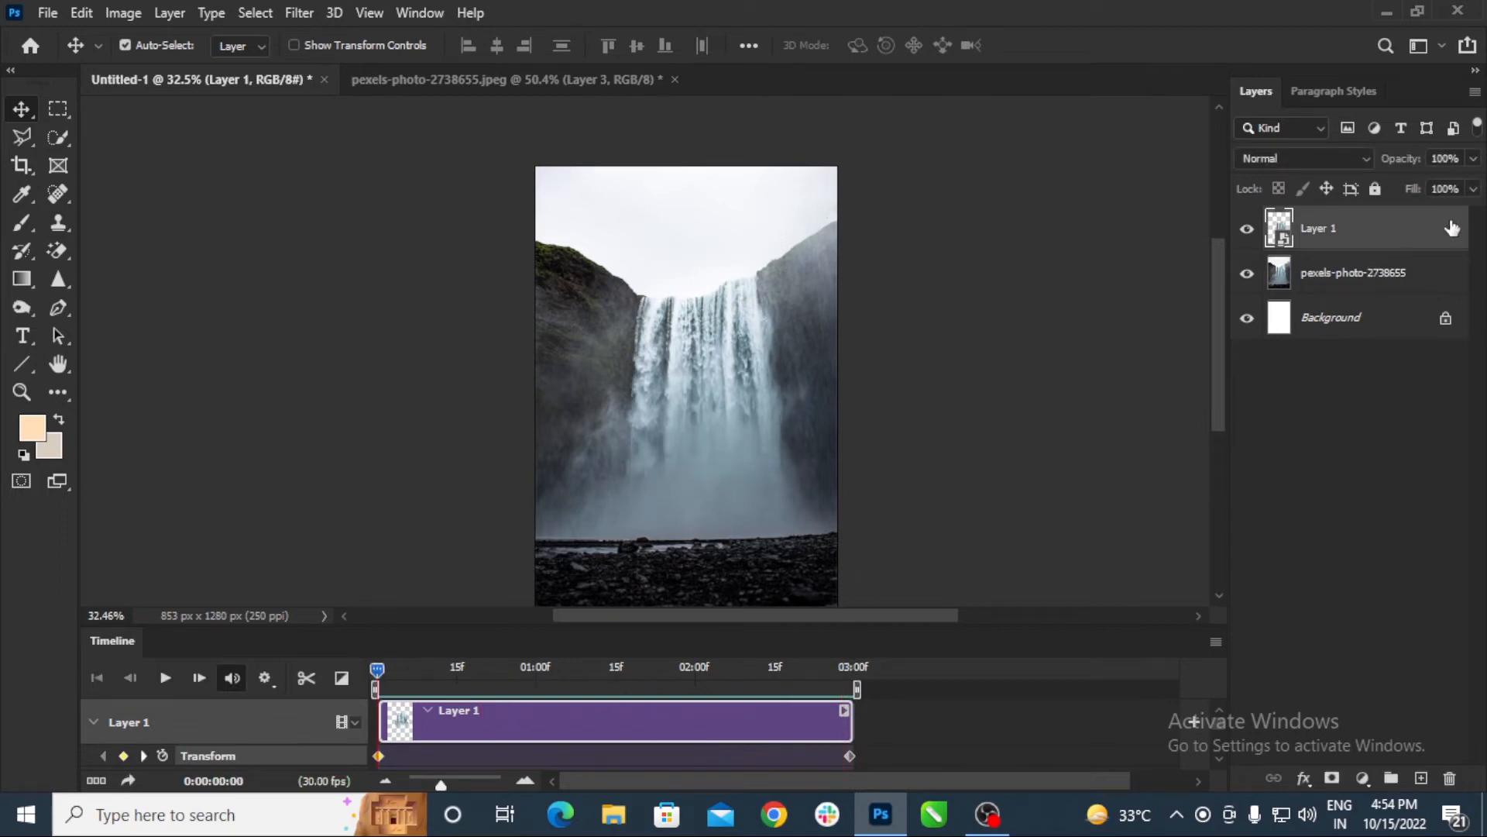
On the pexels-photo-2738655 layer, quick-select the mist at the waterfall's base, subtracting the falling water above it.
{"action": "left_click", "coordinate": [1356, 289]}
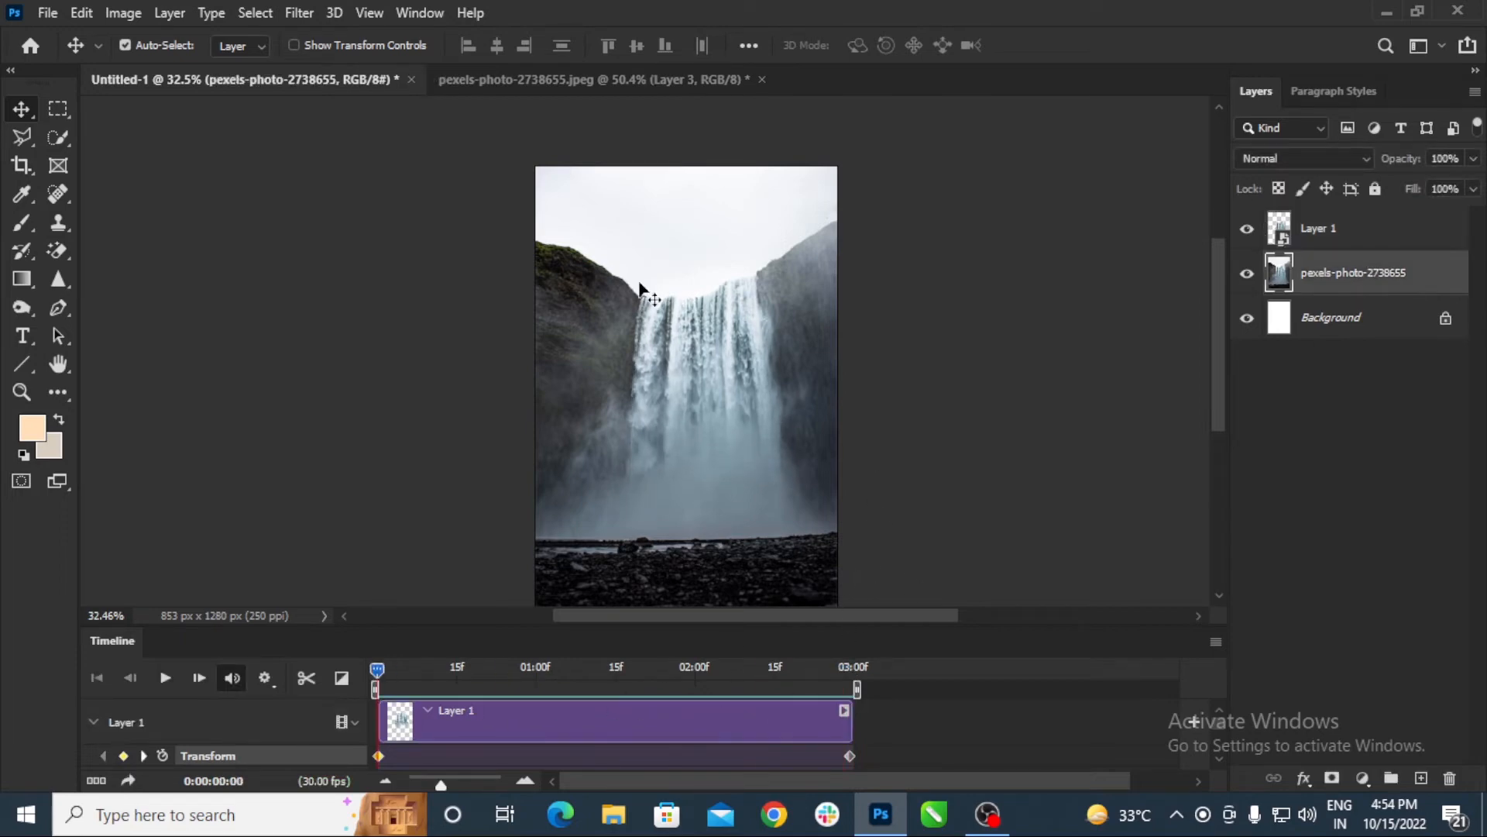
{"action": "left_click", "coordinate": [56, 139]}
{"action": "mouse_move", "coordinate": [637, 489]}
{"action": "left_mouse_down"}
{"action": "mouse_move", "coordinate": [677, 511]}
{"action": "mouse_move", "coordinate": [601, 531]}
{"action": "mouse_move", "coordinate": [779, 516]}
{"action": "mouse_move", "coordinate": [789, 489]}
{"action": "mouse_move", "coordinate": [791, 513]}
{"action": "mouse_move", "coordinate": [575, 534]}
{"action": "mouse_move", "coordinate": [626, 512]}
{"action": "mouse_move", "coordinate": [639, 427]}
{"action": "mouse_move", "coordinate": [625, 437]}
{"action": "mouse_move", "coordinate": [755, 373]}
{"action": "mouse_move", "coordinate": [772, 391]}
{"action": "mouse_move", "coordinate": [679, 356]}
{"action": "mouse_move", "coordinate": [819, 316]}
{"action": "mouse_move", "coordinate": [650, 304]}
{"action": "mouse_move", "coordinate": [622, 317]}
{"action": "mouse_move", "coordinate": [648, 333]}
{"action": "mouse_move", "coordinate": [767, 279]}
{"action": "left_mouse_up"}
{"action": "key", "text": "alt"}
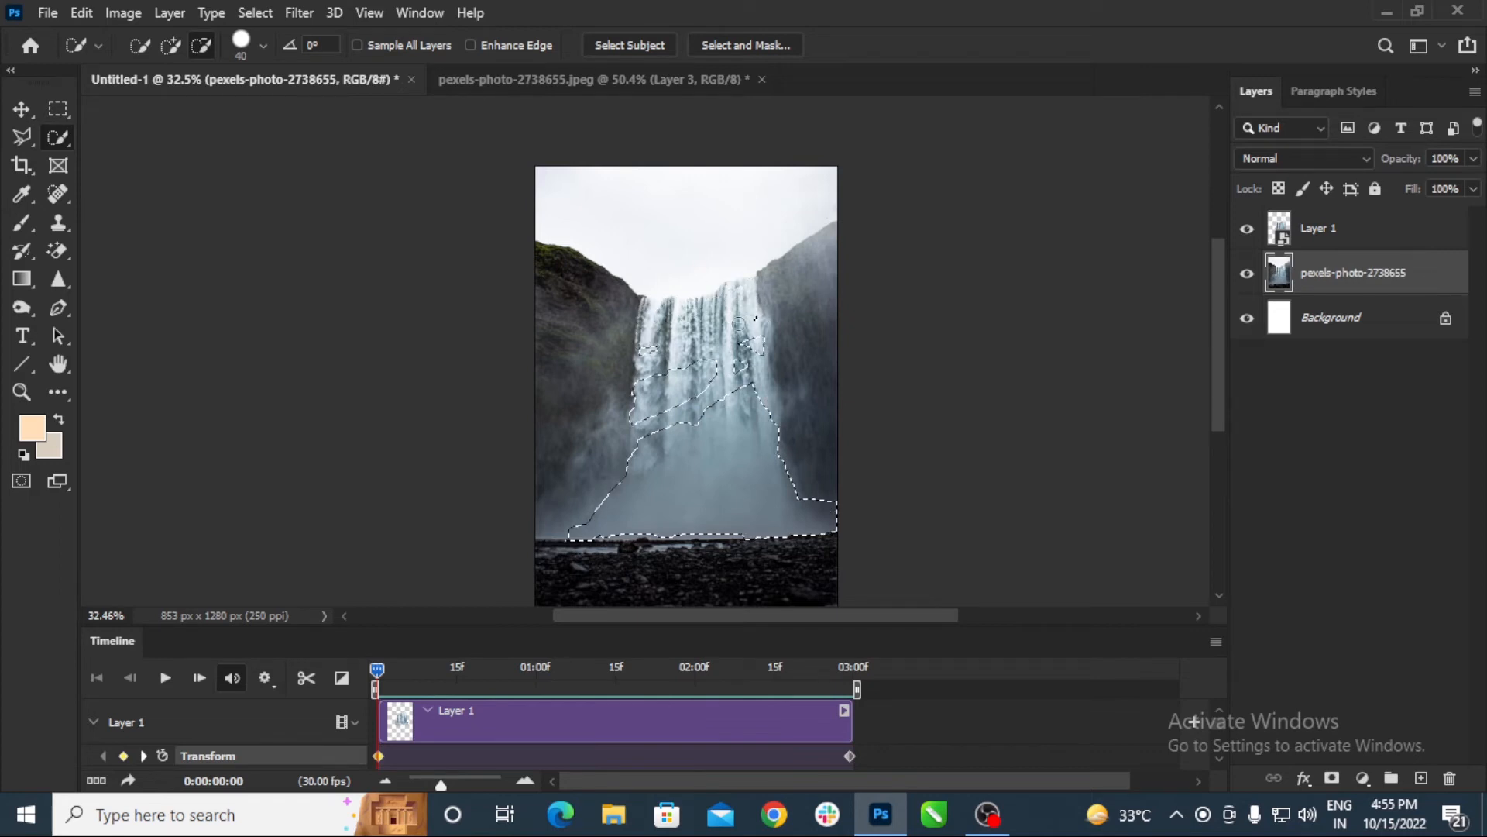
{"action": "left_click_drag", "start_coordinate": [742, 350], "coordinate": [687, 376]}
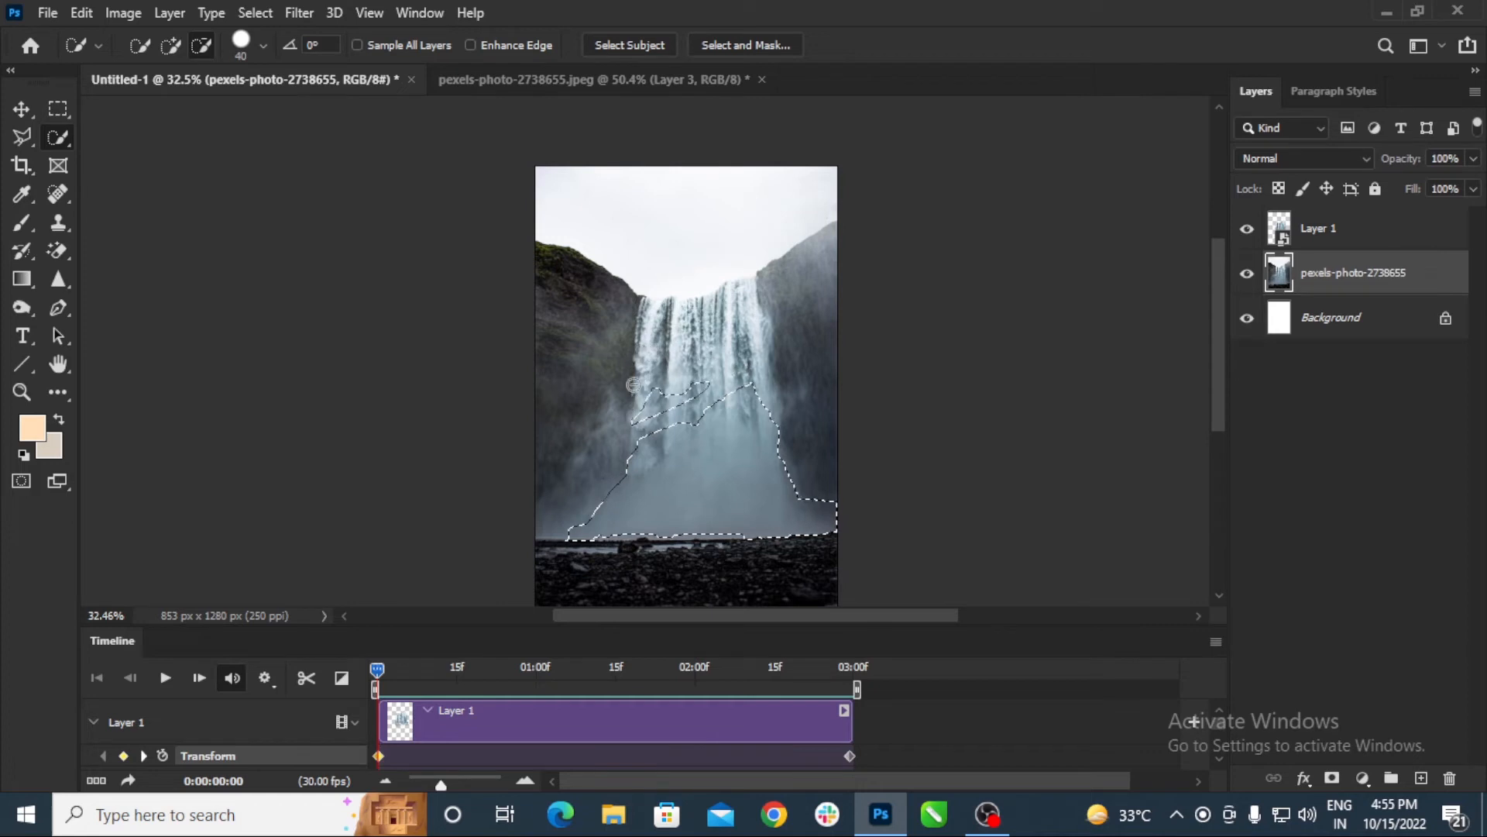
{"action": "mouse_move", "coordinate": [698, 384]}
{"action": "left_mouse_down"}
{"action": "mouse_move", "coordinate": [649, 413]}
{"action": "mouse_move", "coordinate": [708, 378]}
{"action": "mouse_move", "coordinate": [662, 383]}
{"action": "mouse_move", "coordinate": [672, 418]}
{"action": "mouse_move", "coordinate": [626, 463]}
{"action": "mouse_move", "coordinate": [707, 408]}
{"action": "mouse_move", "coordinate": [773, 402]}
{"action": "mouse_move", "coordinate": [728, 418]}
{"action": "mouse_move", "coordinate": [758, 397]}
{"action": "mouse_move", "coordinate": [801, 467]}
{"action": "left_mouse_up"}
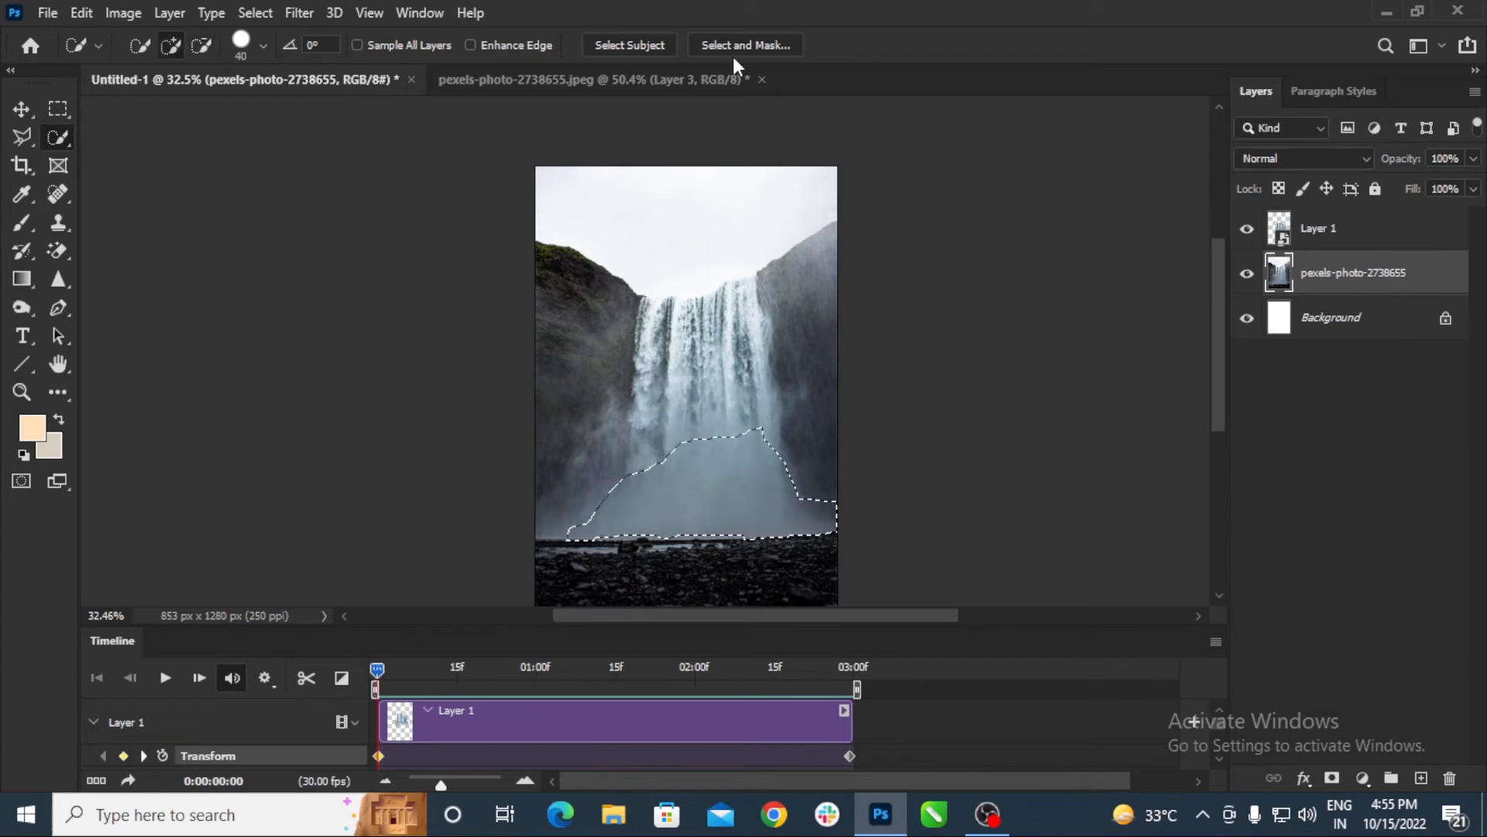
Soften the mist selection's upper edges in Select and Mask using the Refine Edge Brush at size 60.
{"action": "left_click", "coordinate": [730, 47]}
{"action": "key", "text": "k"}
{"action": "key", "text": "r"}
{"action": "mouse_move", "coordinate": [597, 484]}
{"action": "left_mouse_down"}
{"action": "mouse_move", "coordinate": [469, 577]}
{"action": "mouse_move", "coordinate": [615, 479]}
{"action": "mouse_move", "coordinate": [656, 473]}
{"action": "mouse_move", "coordinate": [732, 552]}
{"action": "left_mouse_up"}
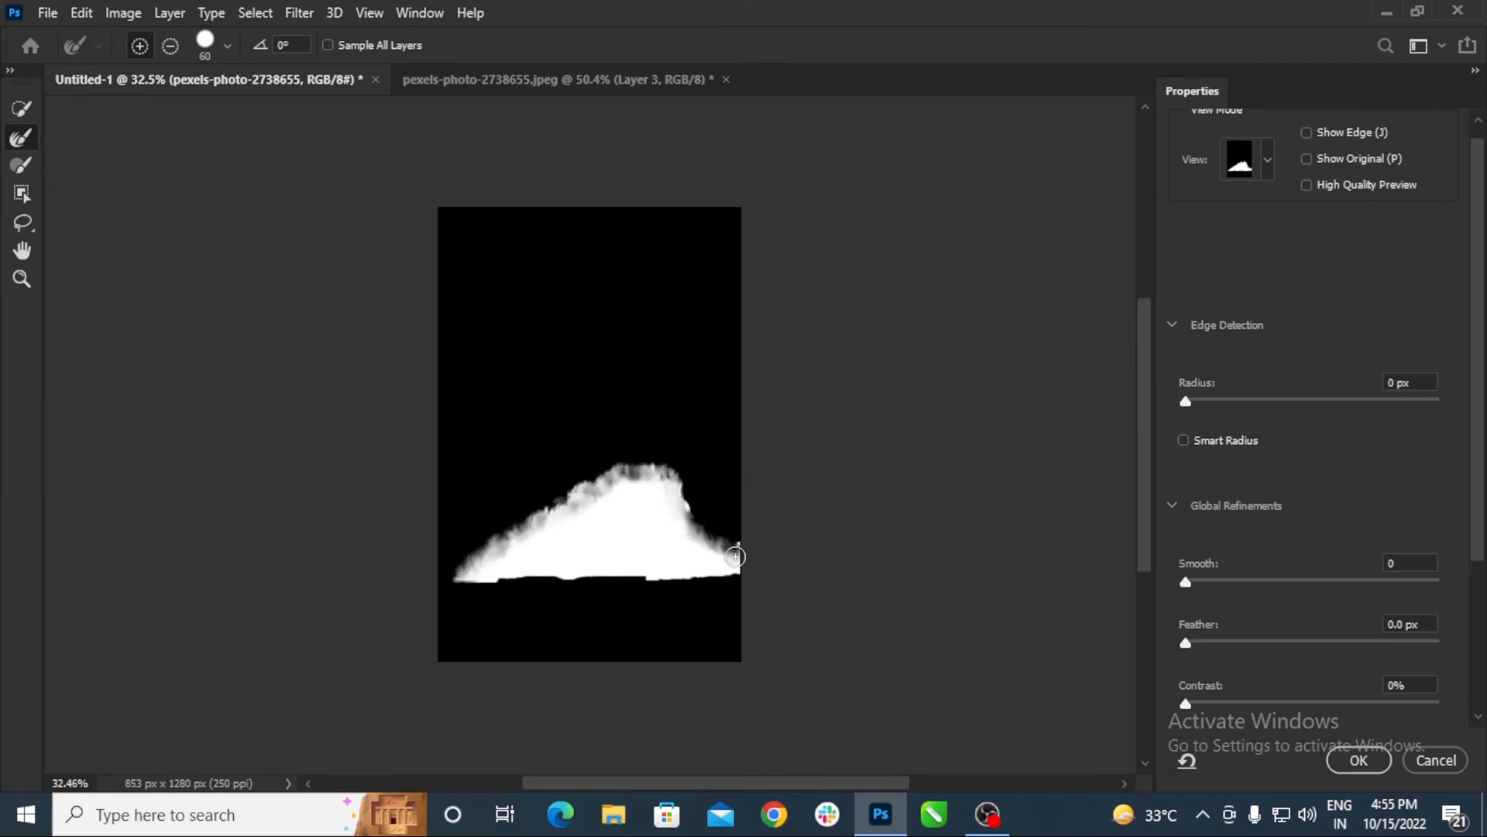
{"action": "left_click", "coordinate": [1363, 758]}
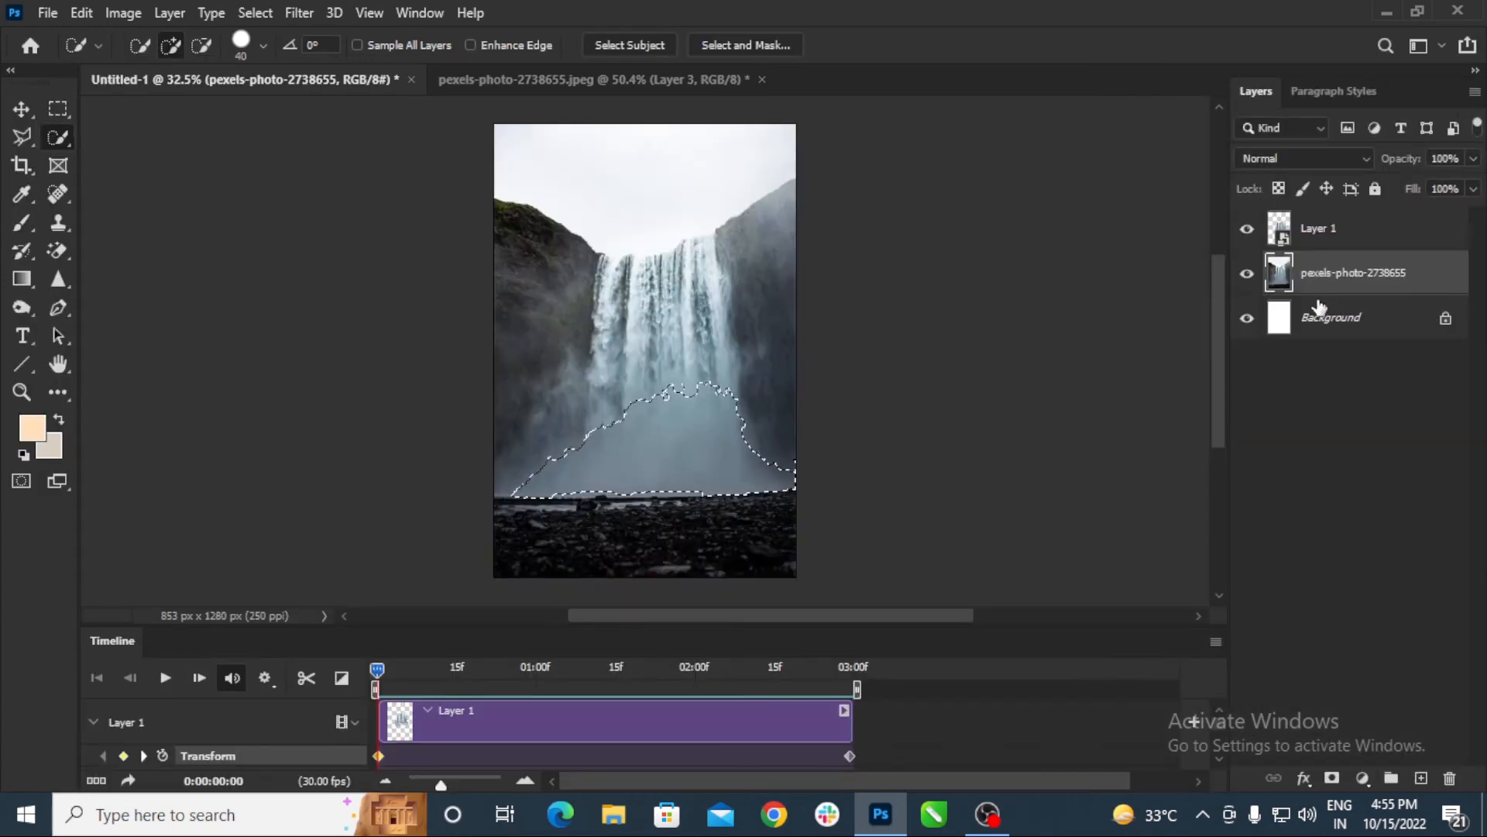
Copy the selected mist to a new layer and convert that layer to a smart object.
{"action": "key", "text": "ctrl+j"}
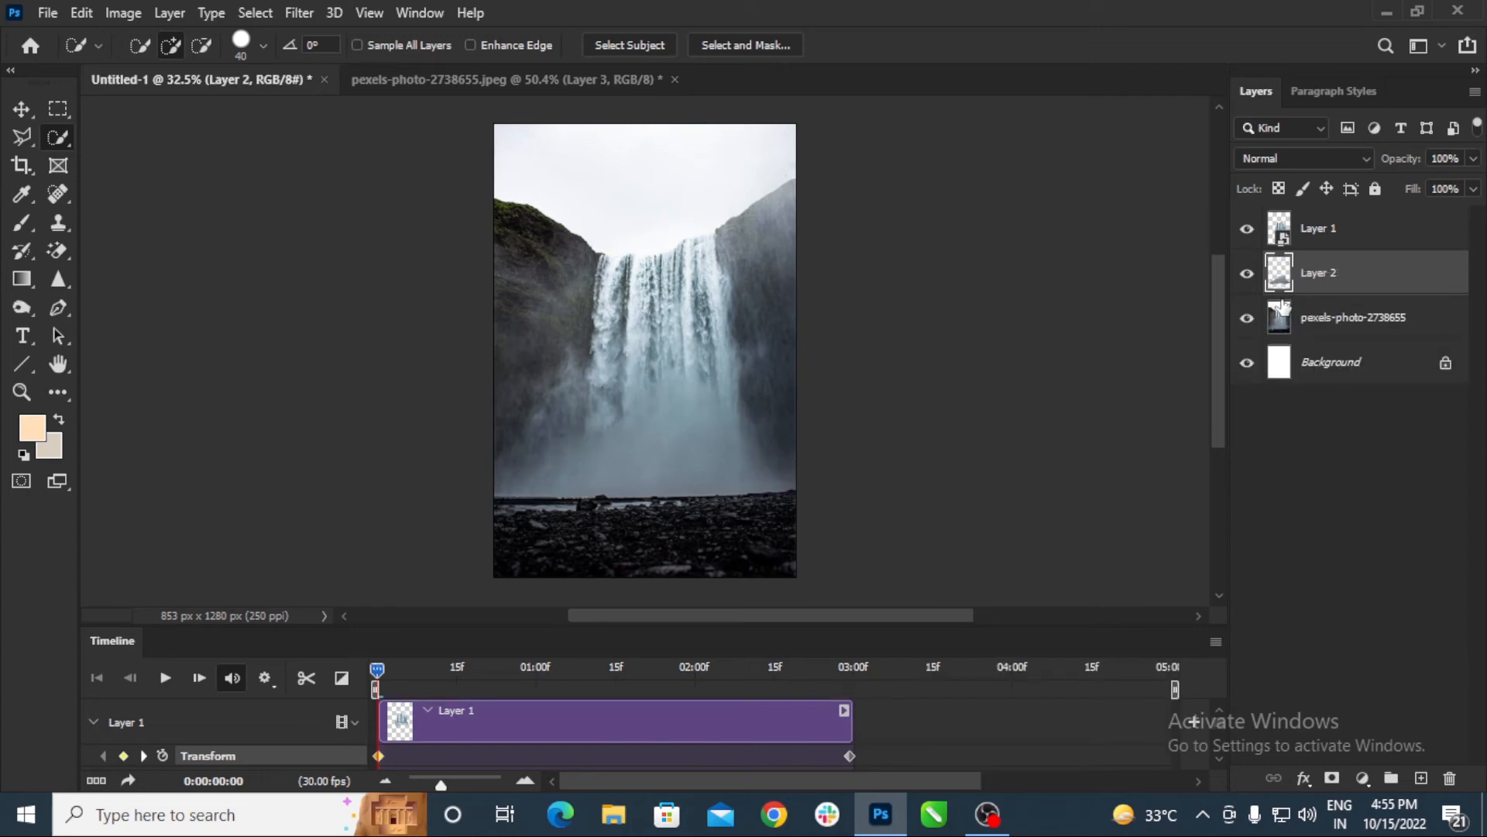
{"action": "right_click", "coordinate": [1343, 288]}
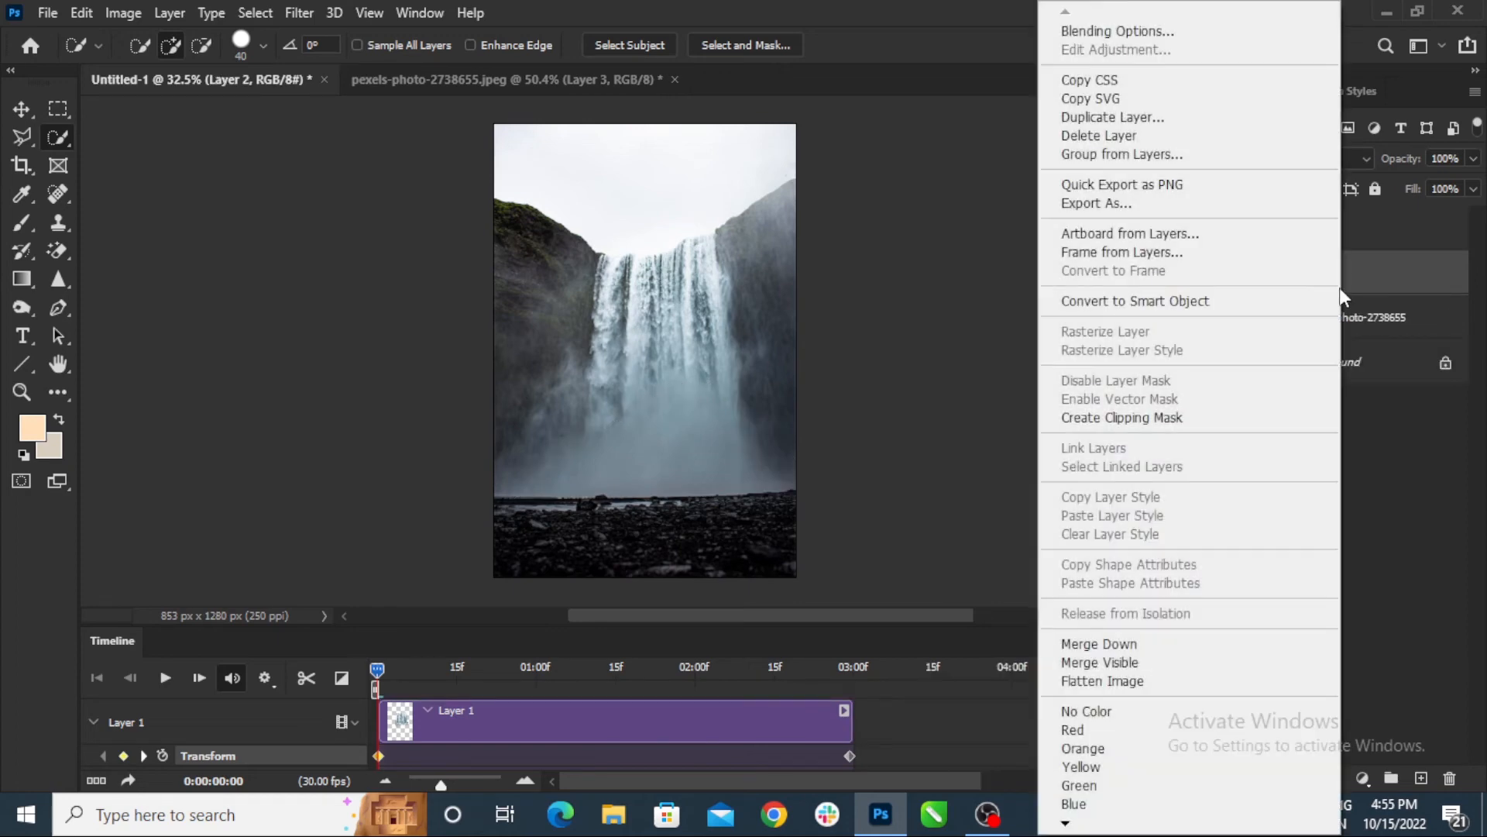
{"action": "left_click", "coordinate": [1187, 309]}
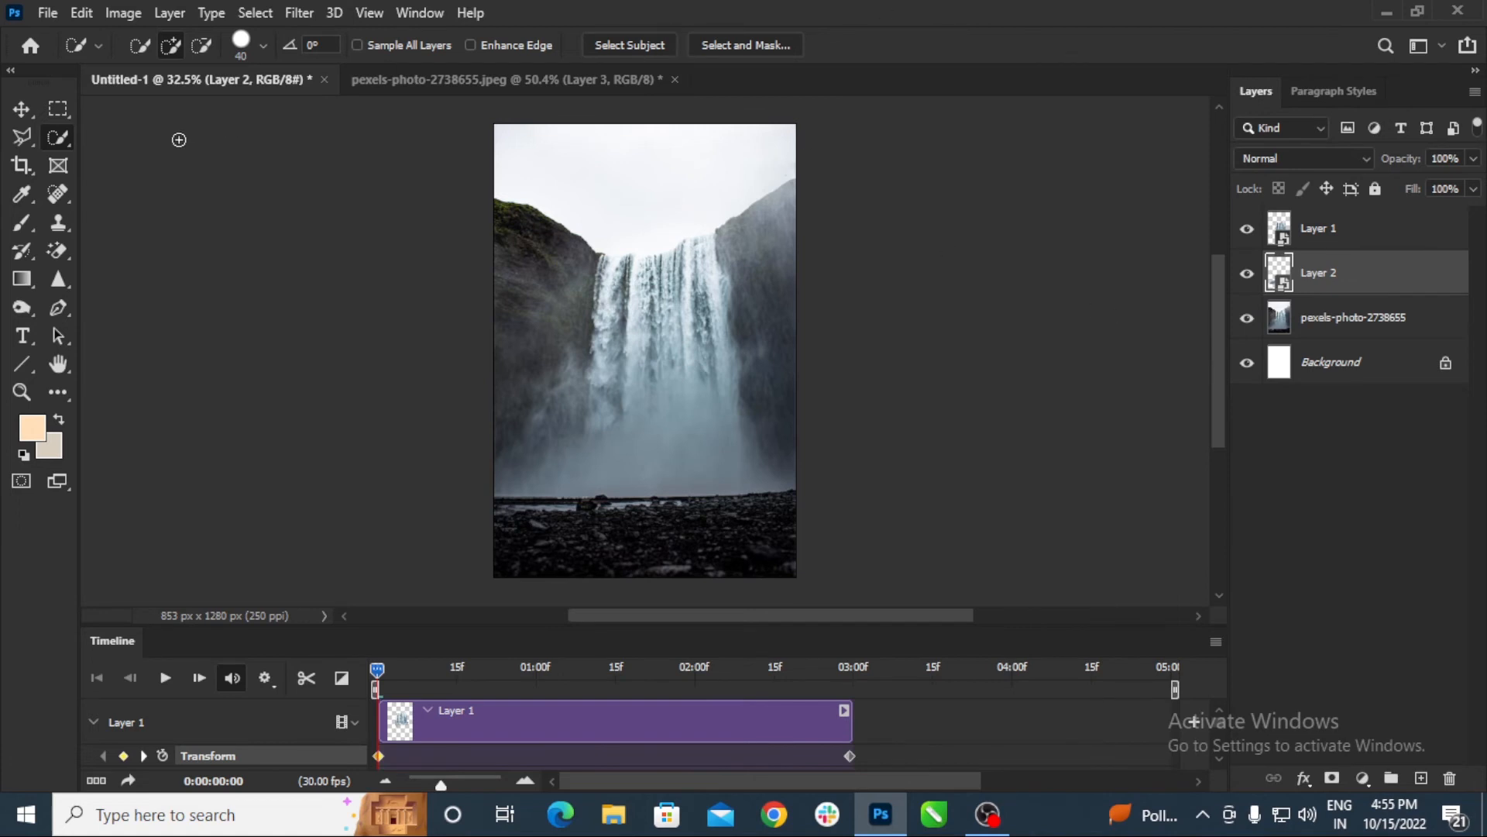
Move the mist layer, Layer 2, above Layer 1 and shorten its timeline clip to end at 03:00f.
{"action": "left_click", "coordinate": [22, 111]}
{"action": "key", "text": "ctrl"}
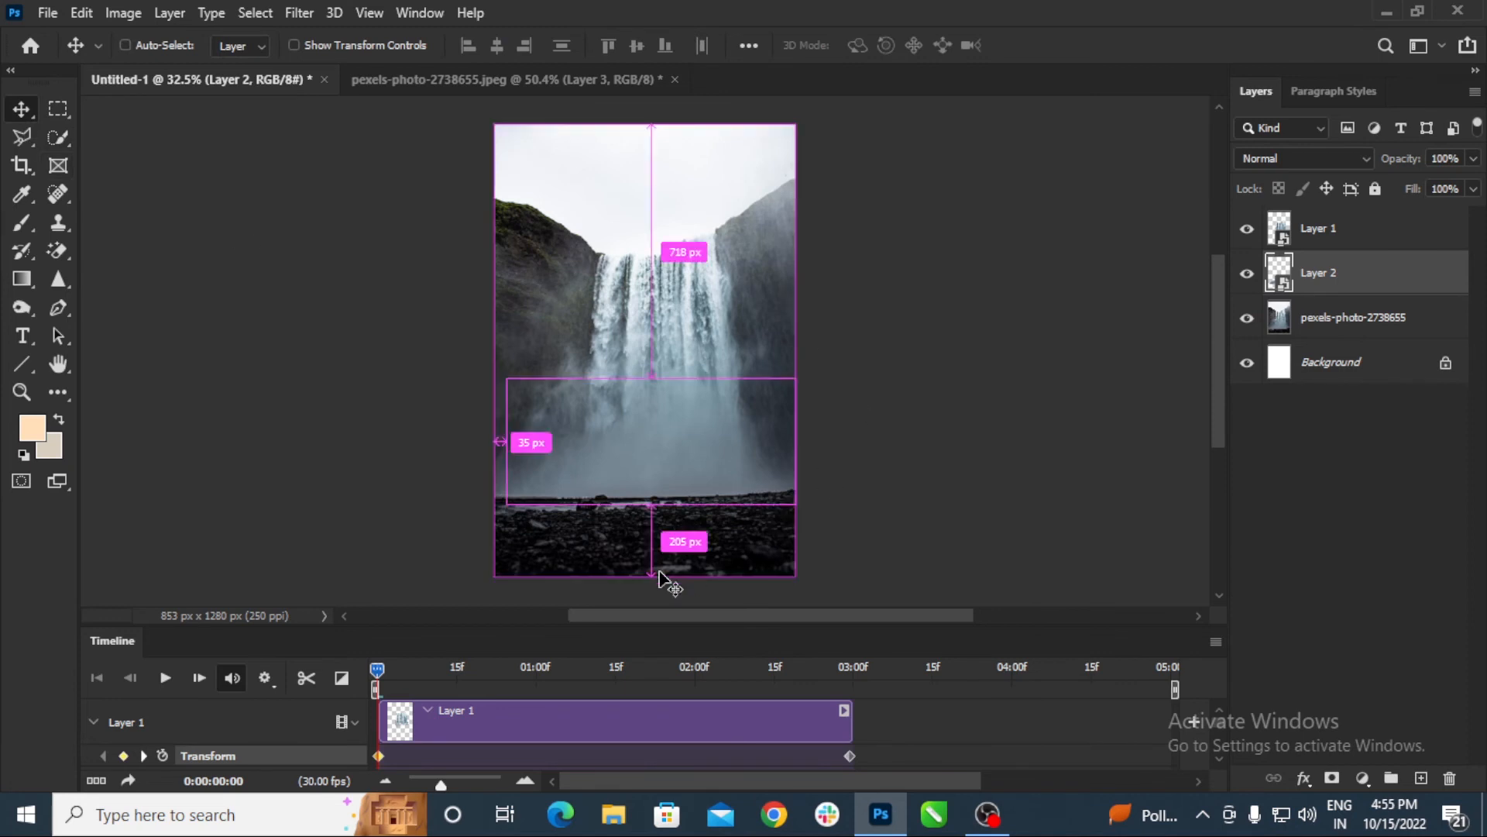
{"action": "key", "text": "ctrl"}
{"action": "left_click_drag", "start_coordinate": [1387, 288], "coordinate": [1399, 217]}
{"action": "left_click_drag", "start_coordinate": [1168, 719], "coordinate": [852, 719]}
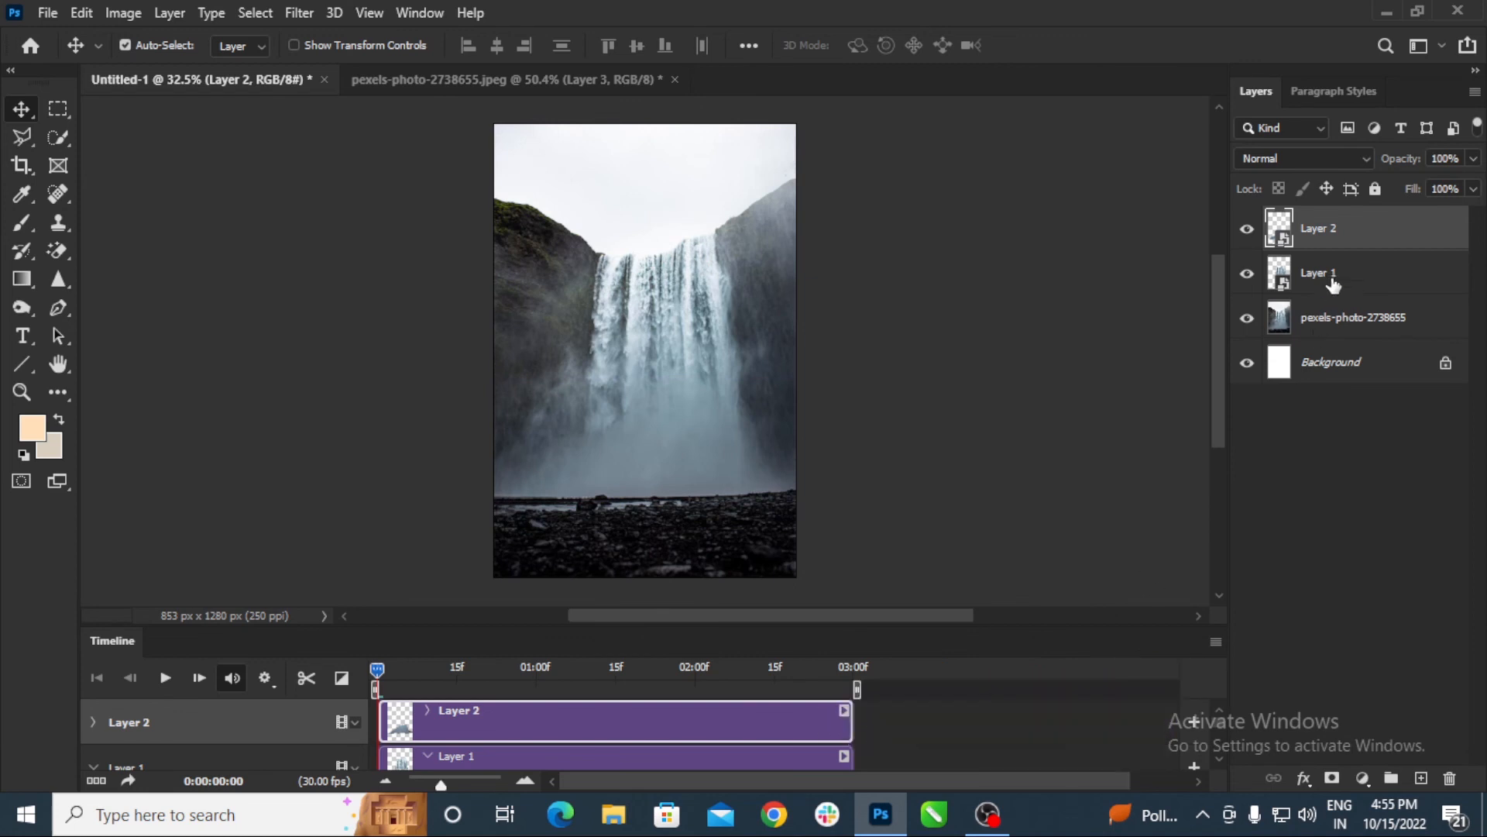
Animate Layer 2 with a Transform keyframe at the start and an enlargement to 113.79% at 0:00:02:29.
{"action": "left_click", "coordinate": [90, 722]}
{"action": "left_click", "coordinate": [162, 755]}
{"action": "left_click_drag", "start_coordinate": [378, 675], "coordinate": [866, 677]}
{"action": "key", "text": "ctrl"}
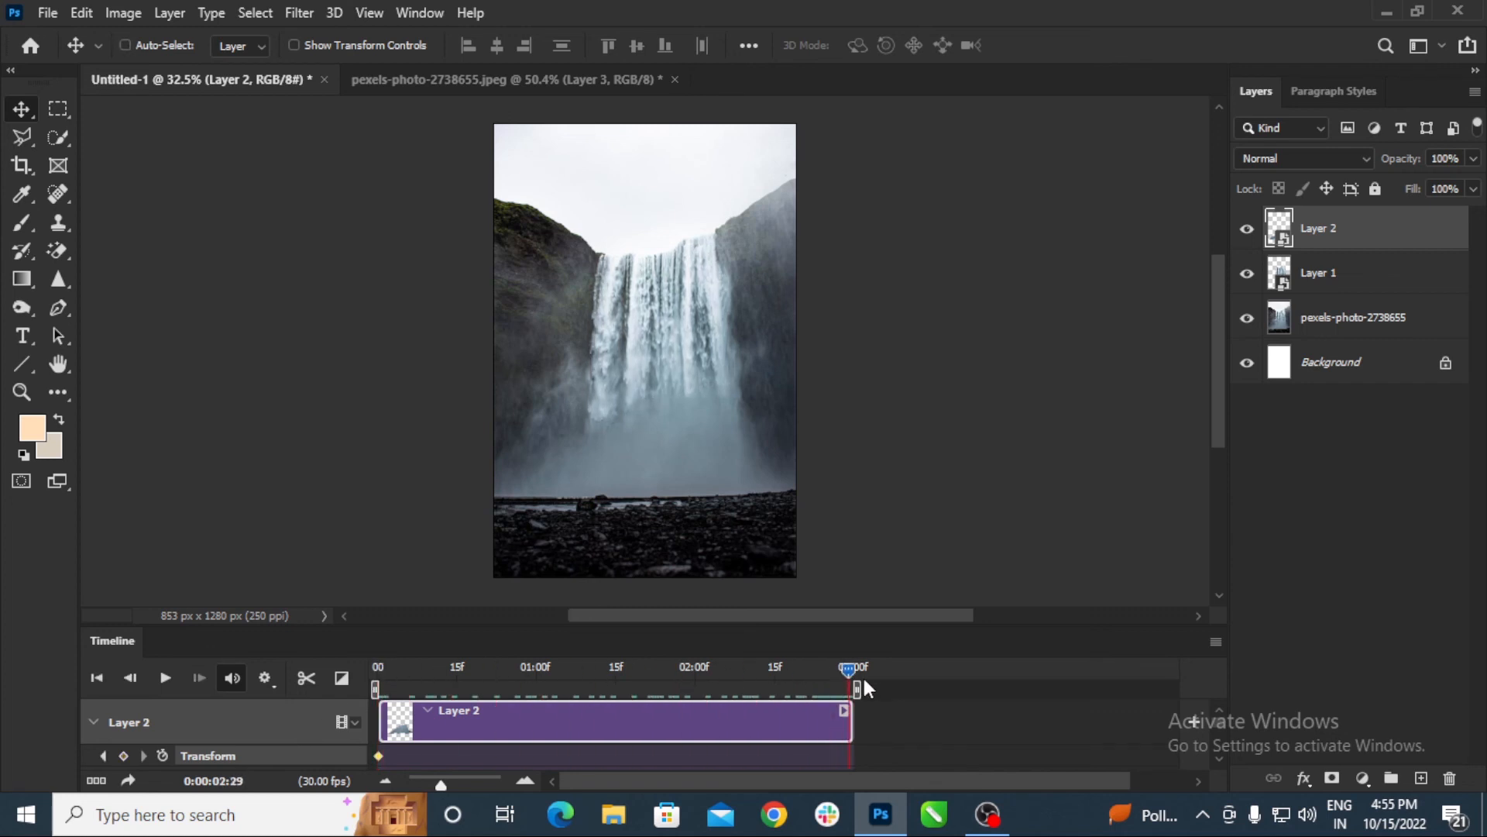
{"action": "key", "text": "ctrl+t"}
{"action": "left_click_drag", "start_coordinate": [655, 386], "coordinate": [660, 370]}
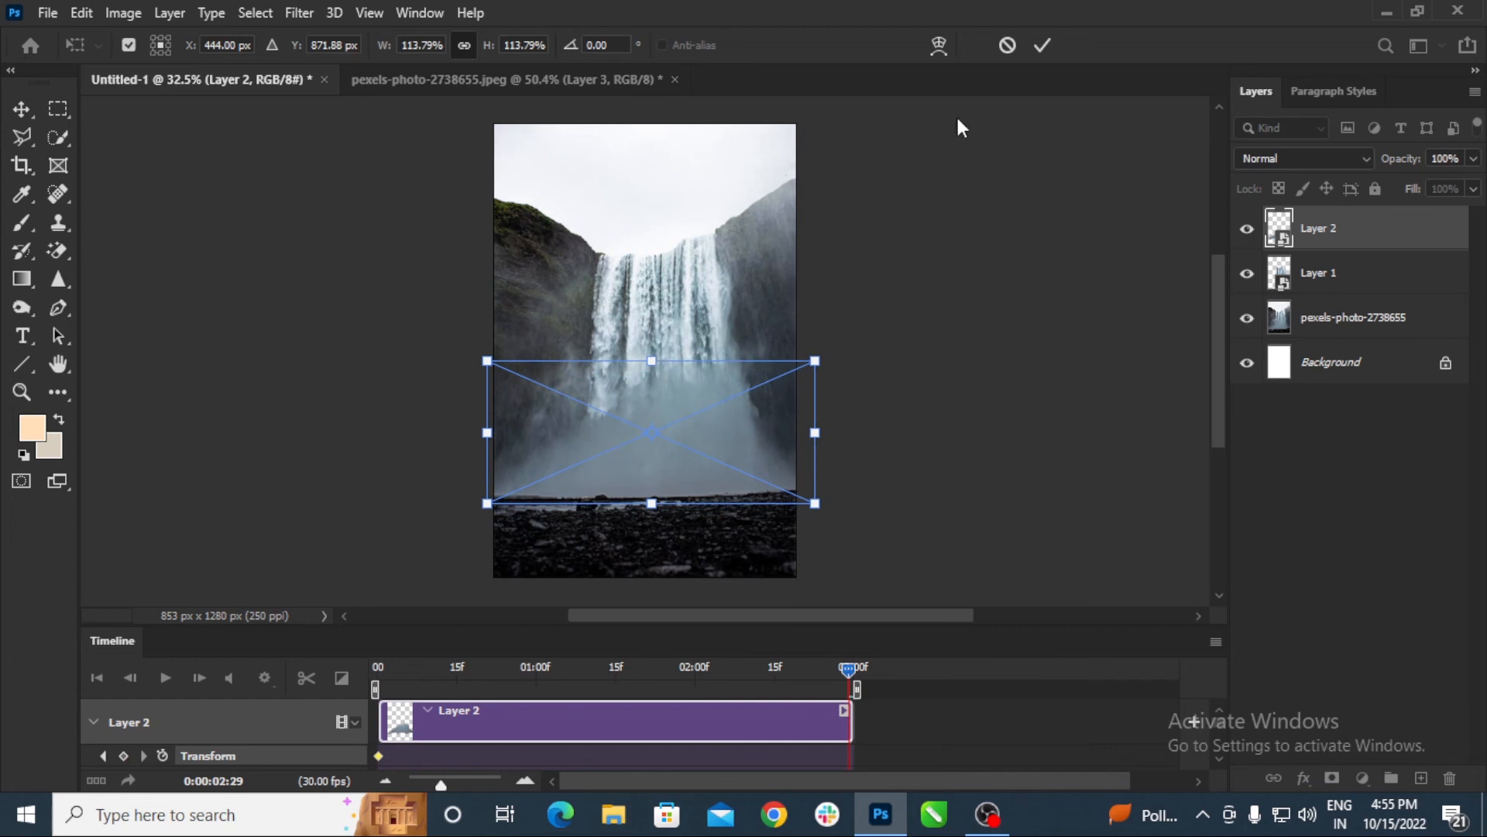
{"action": "left_click", "coordinate": [1042, 45]}
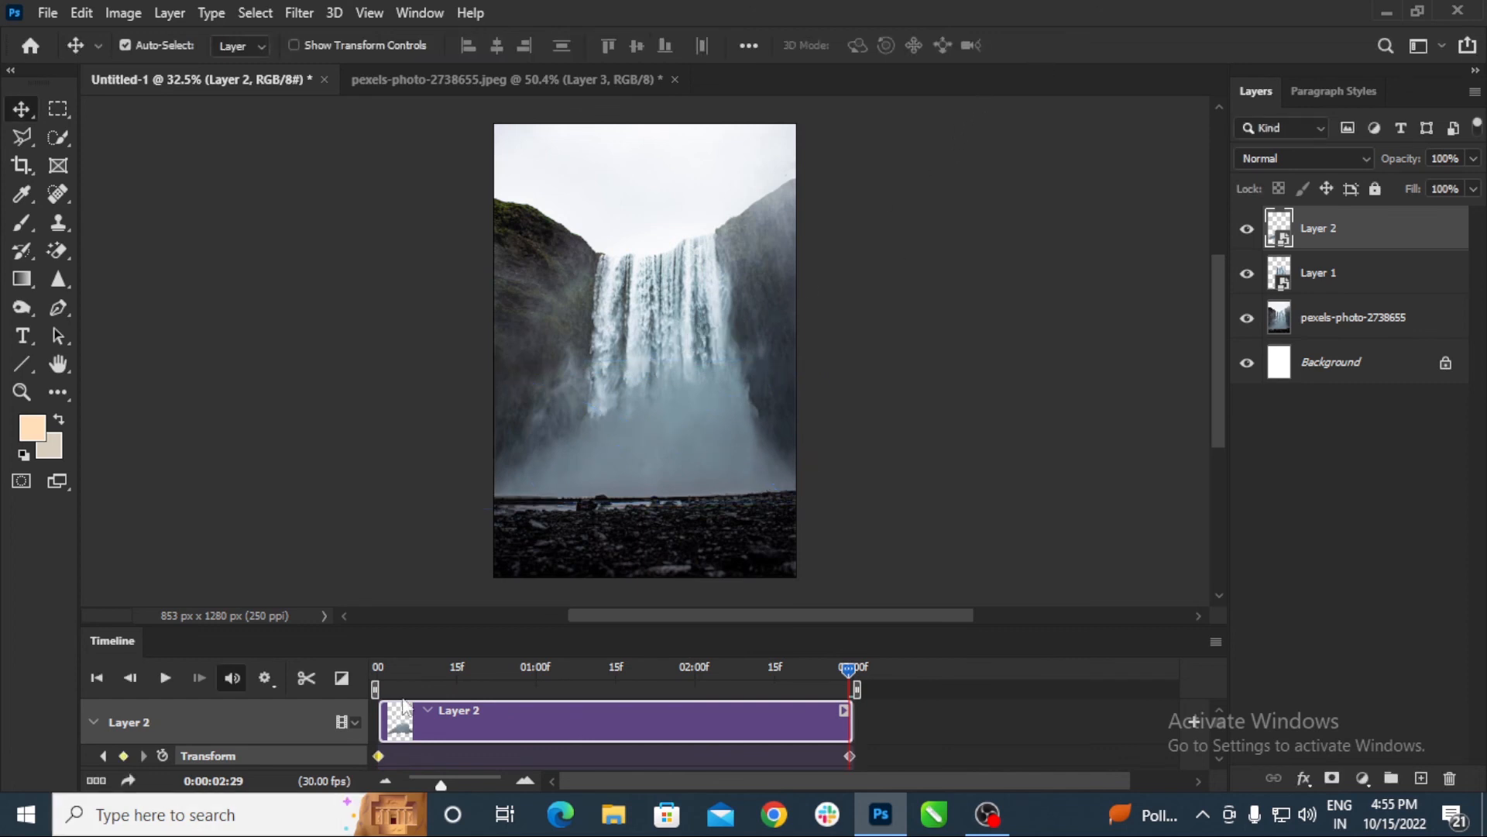
Play back the combined waterfall and mist animation from the first frame.
{"action": "key", "text": "space"}
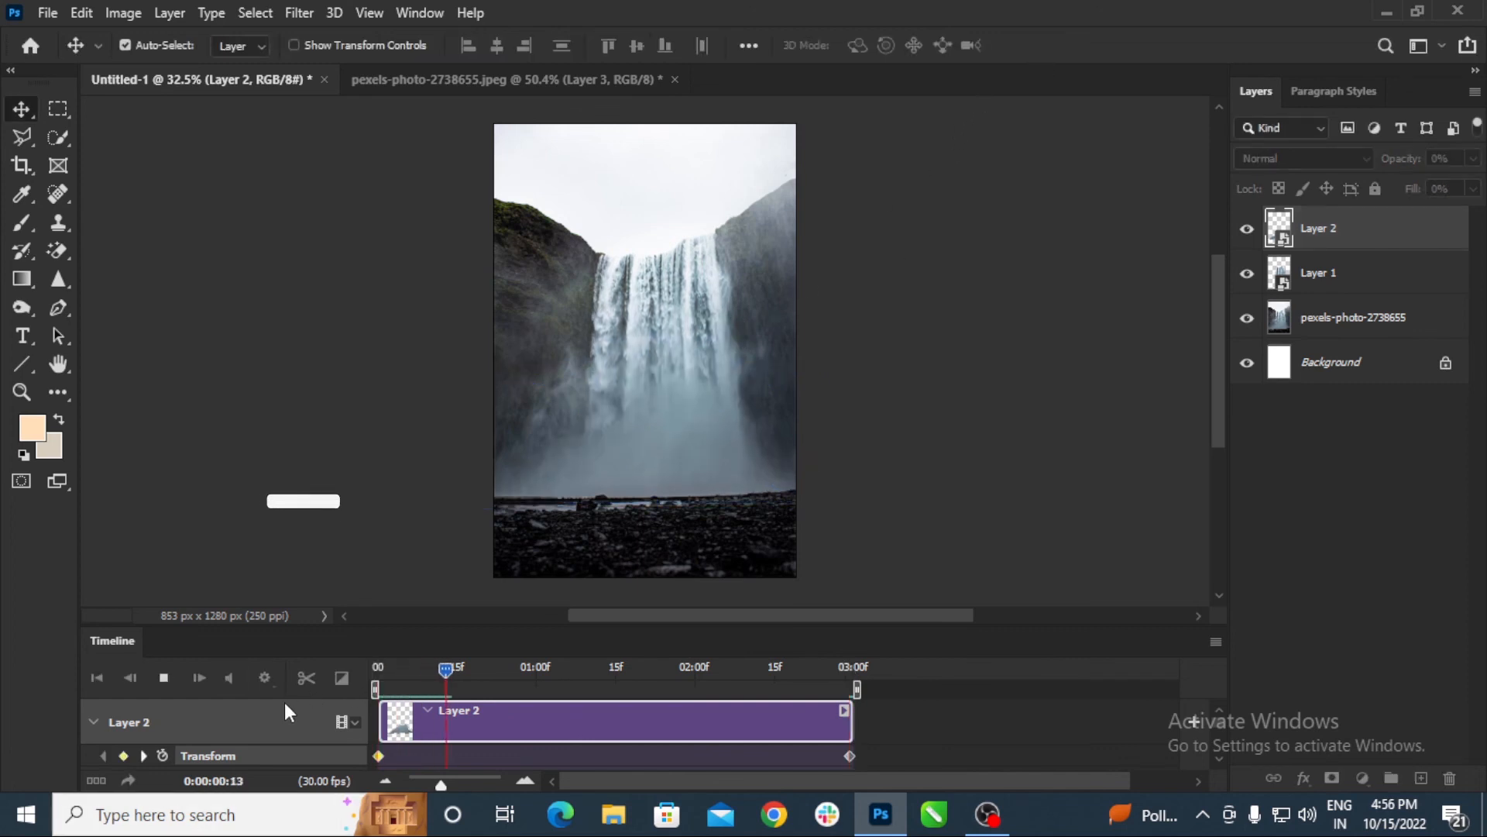